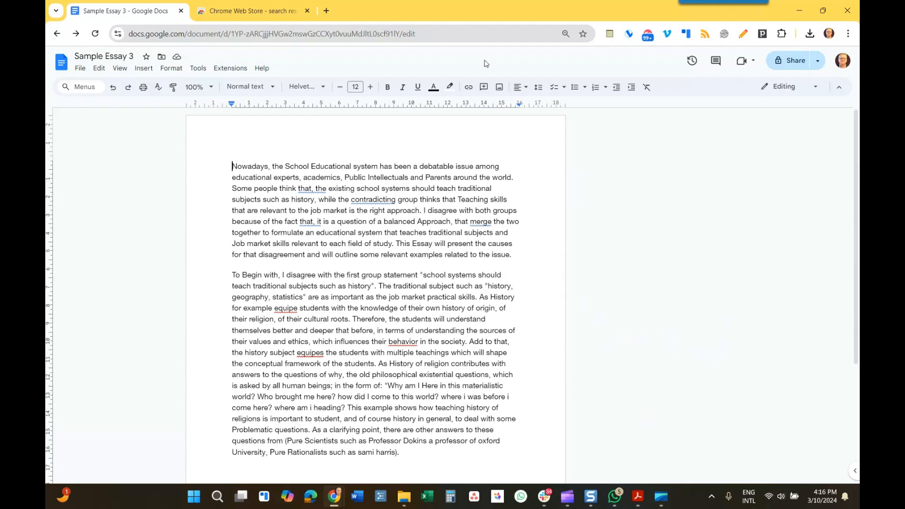
# - Install the Scribo for Google Docs extension from its Chrome Web Store listing
pyautogui.click(244, 17)
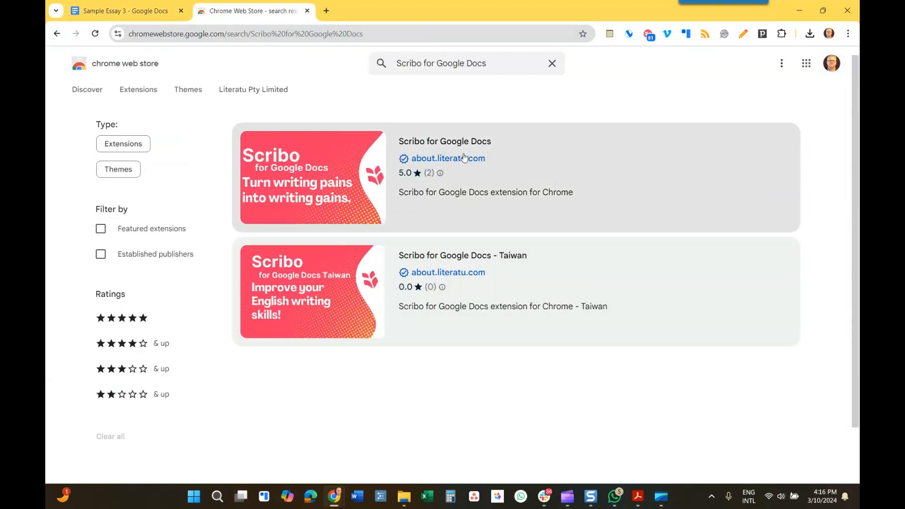
pyautogui.click(507, 167)
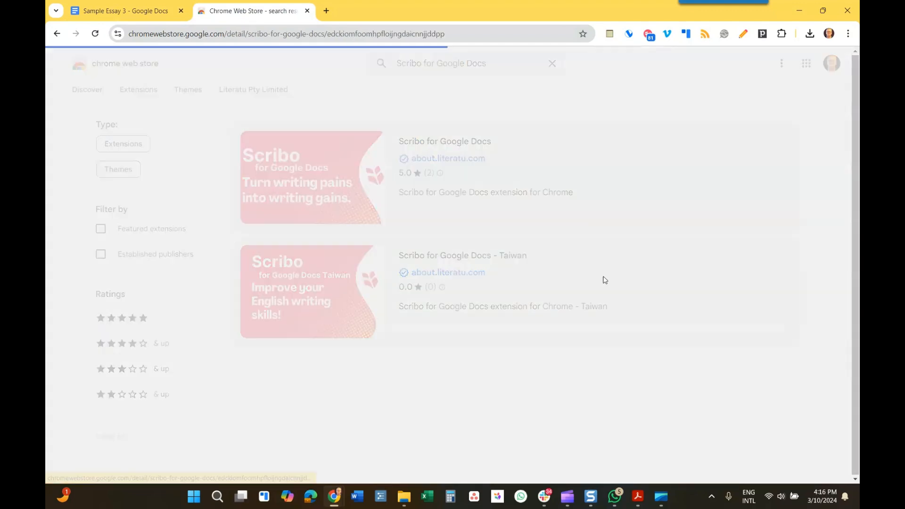
pyautogui.click(612, 137)
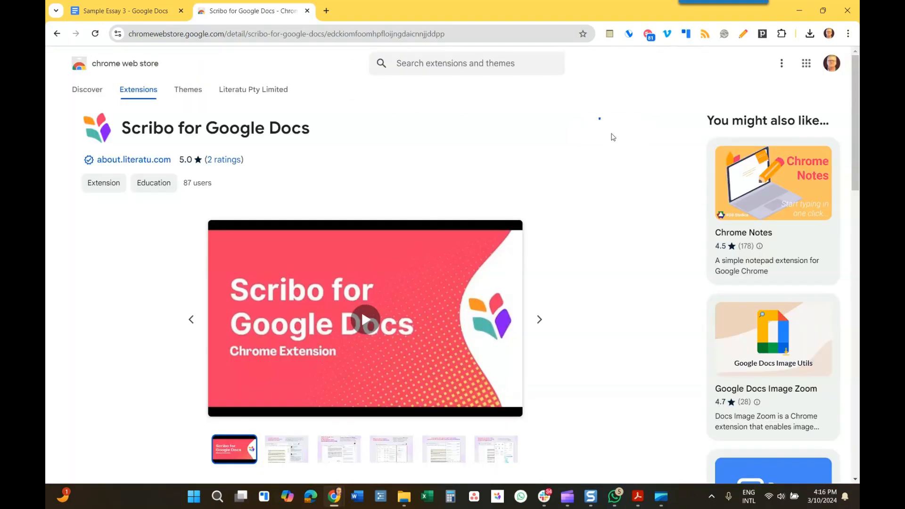
pyautogui.click(495, 143)
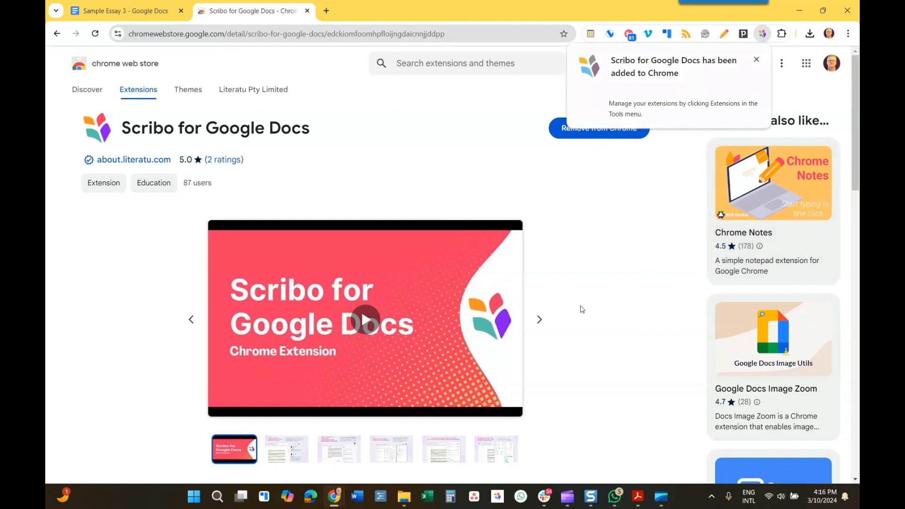
# - Return to the Sample Essay 3 document, reload it, and move the Scribo launcher slightly inward from the page corner
pyautogui.click(166, 7)
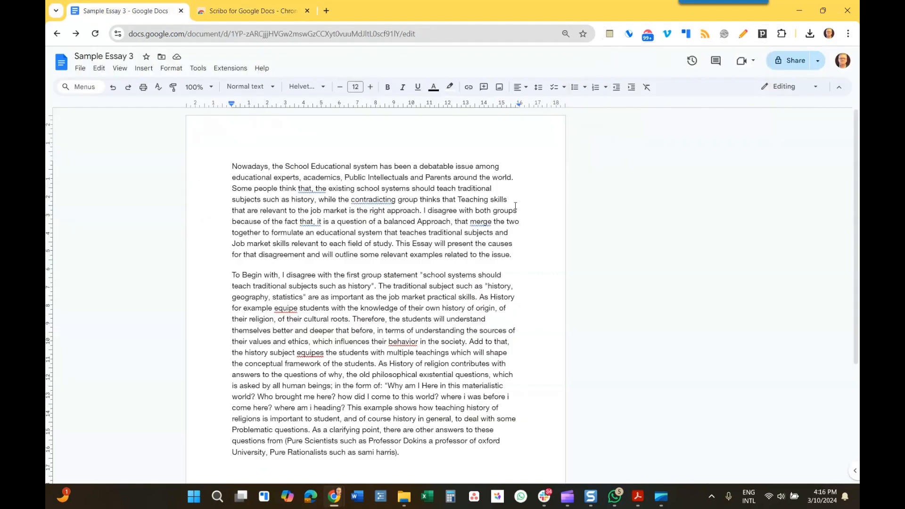
pyautogui.click(95, 34)
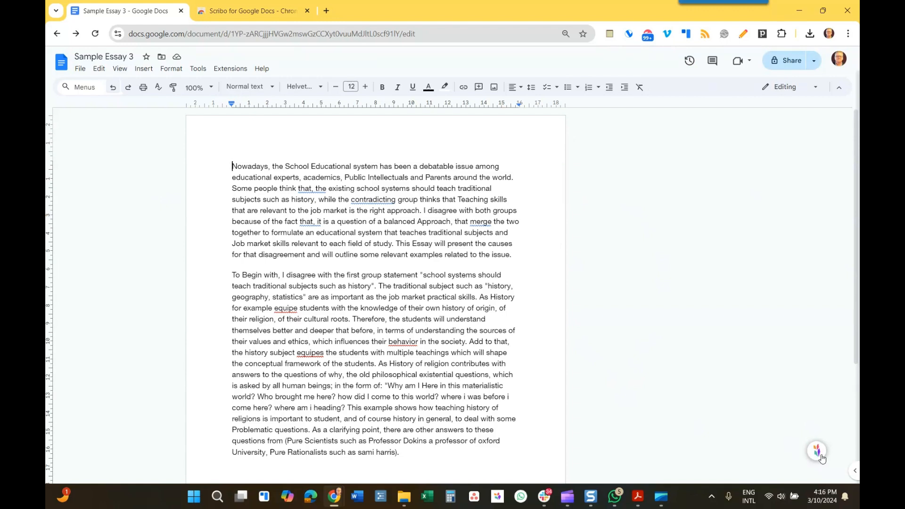
pyautogui.moveTo(814, 457); pyautogui.dragTo(786, 426)
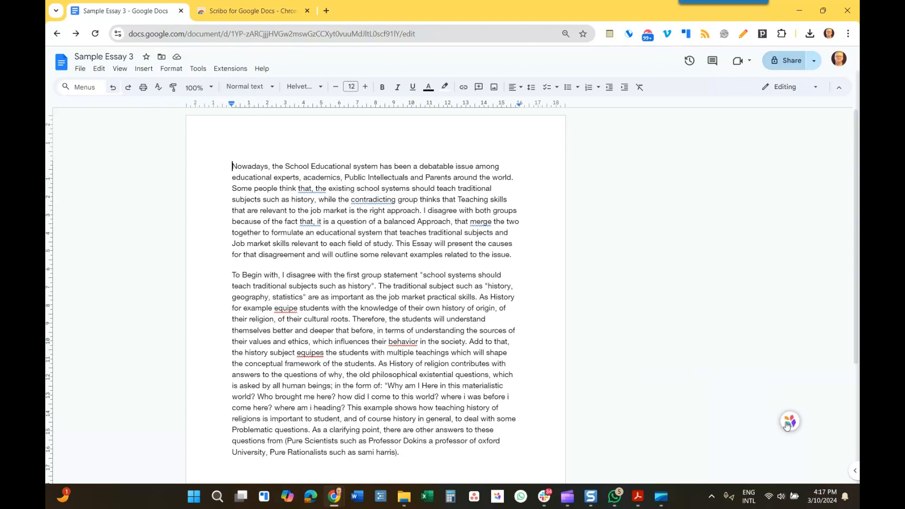
# - Launch Scribo, sign in with the existing Google account, and allow it to see all Google Docs documents
pyautogui.click(786, 426)
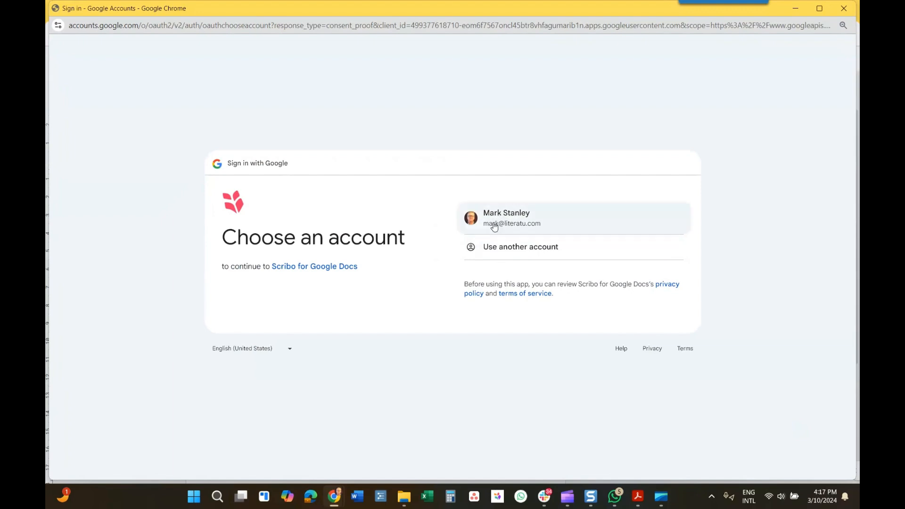
pyautogui.click(494, 227)
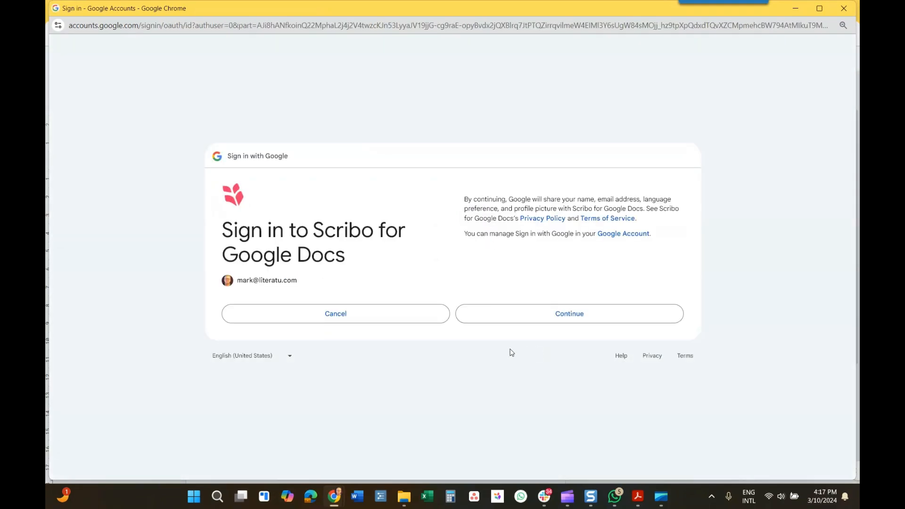
pyautogui.click(547, 320)
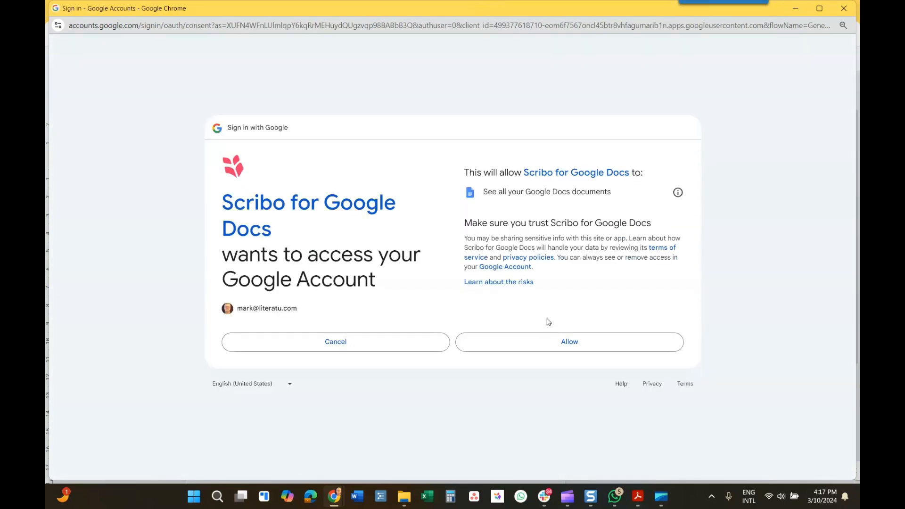
pyautogui.click(570, 348)
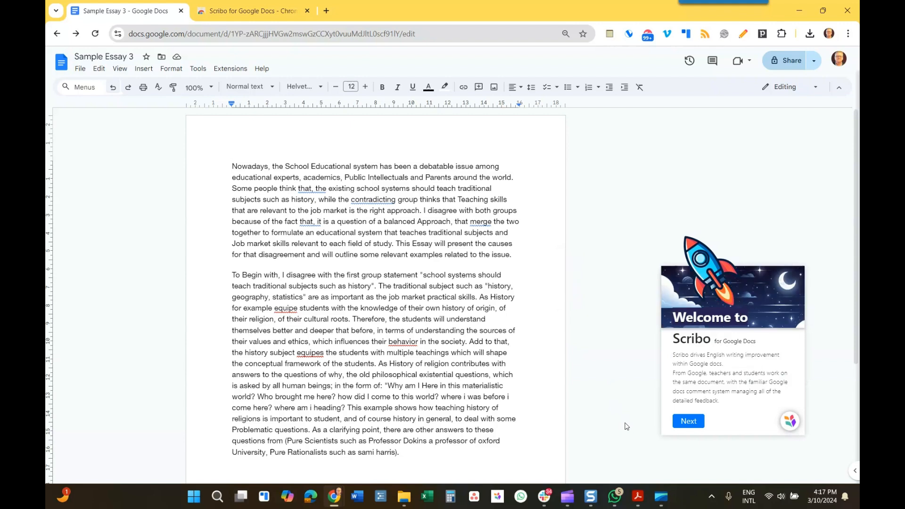
# - Go through Scribo's welcome, AI Boost and Video Tour introduction pages to start the setup
pyautogui.click(688, 423)
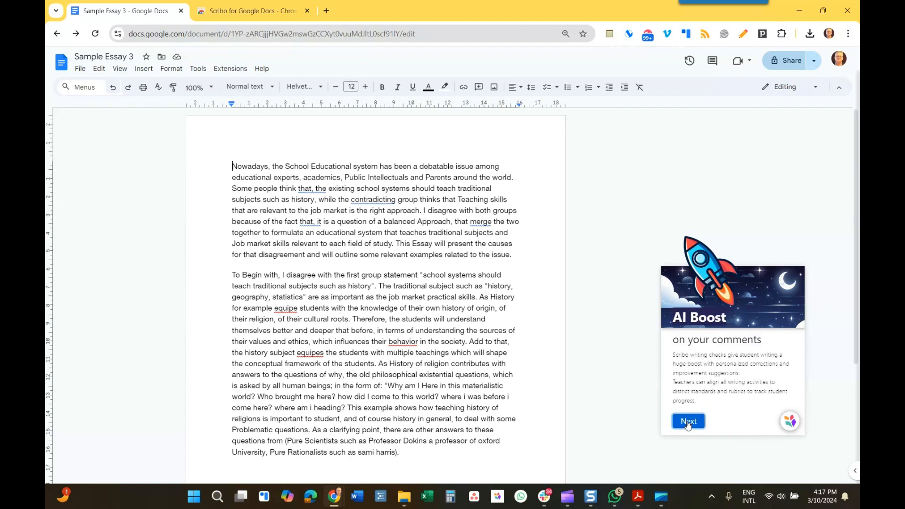
pyautogui.click(688, 423)
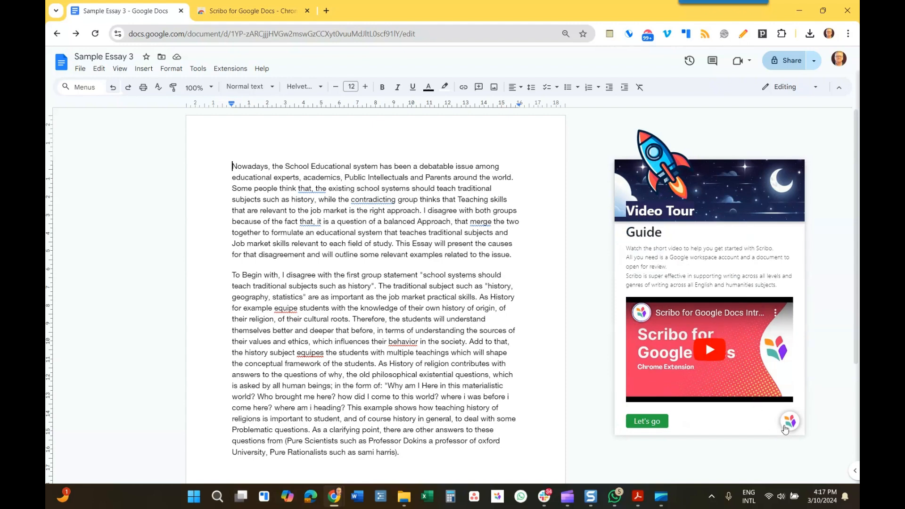
pyautogui.click(650, 423)
# - Keep Singapore as the country and enter MSS as the school name in the Scribo onboarding form
pyautogui.click(699, 244)
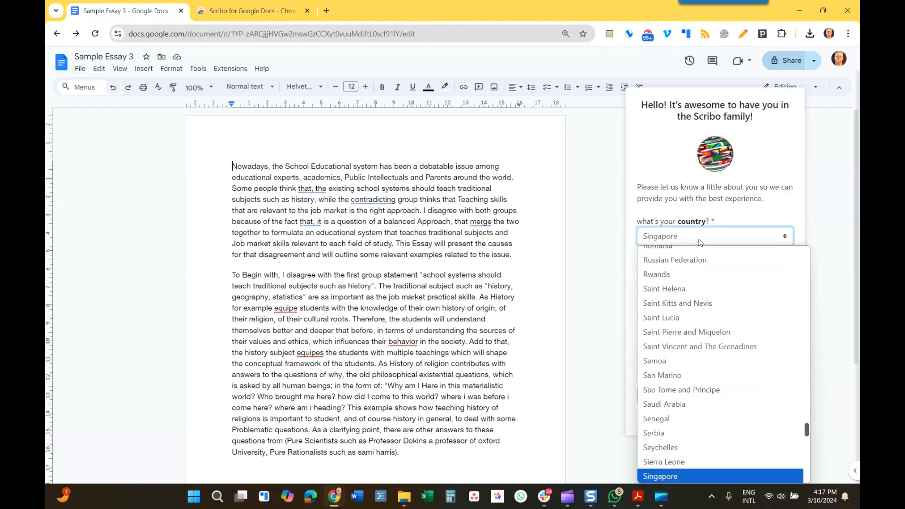
pyautogui.click(701, 243)
pyautogui.click(704, 276)
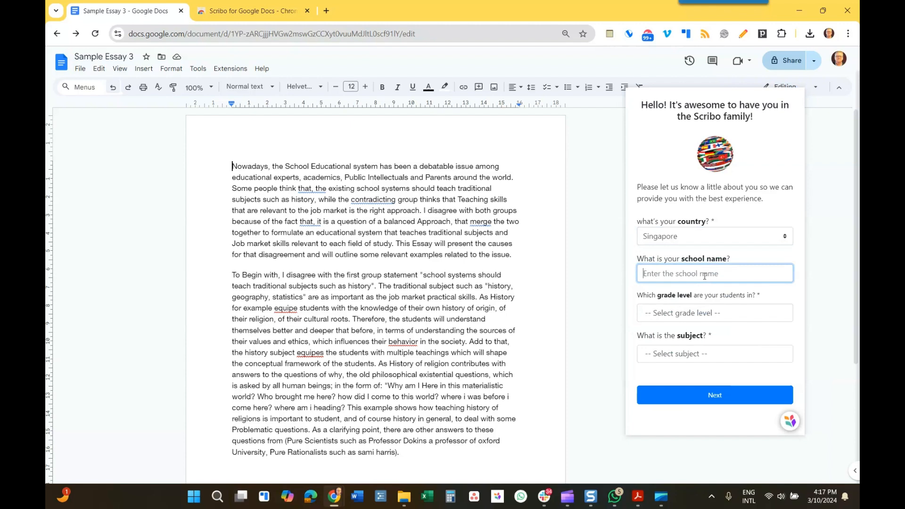
pyautogui.write('M')
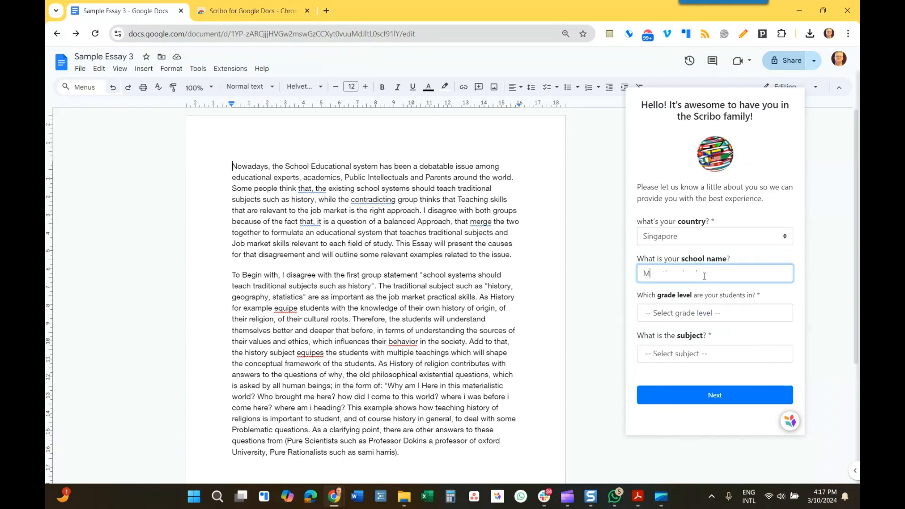
pyautogui.write('SS')
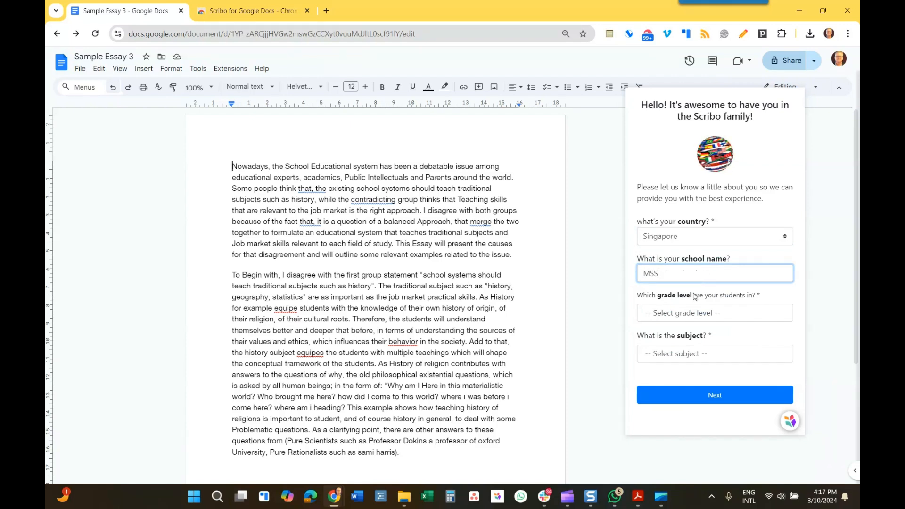
# - Choose grade level 6 and the subject English, and submit the onboarding form
pyautogui.click(702, 320)
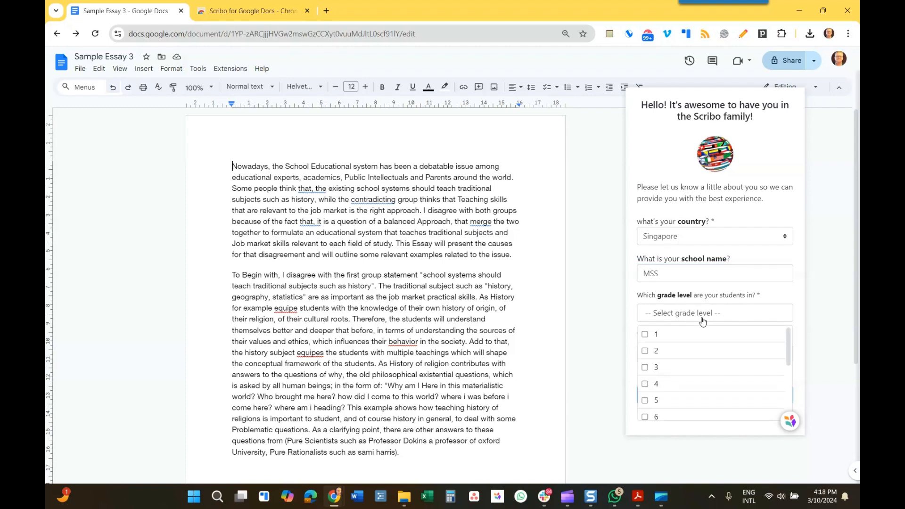
pyautogui.click(646, 417)
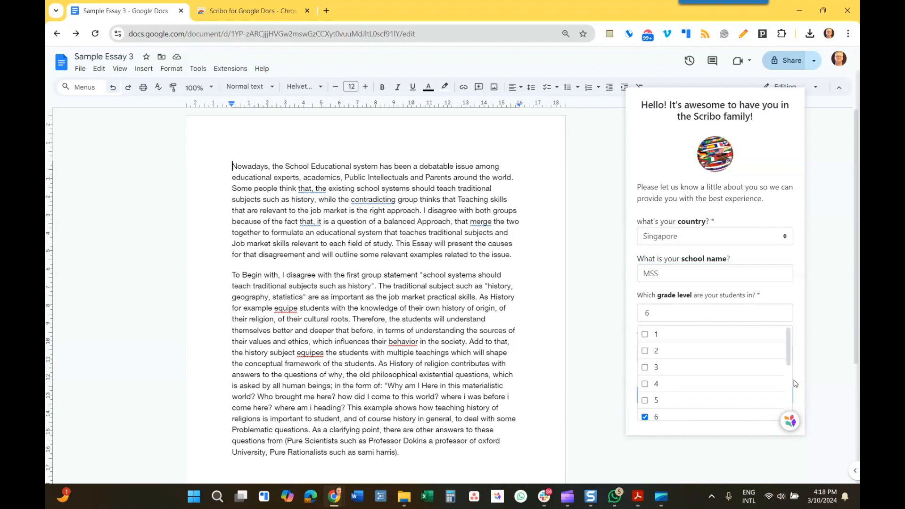
pyautogui.scroll(-2, 789, 361)
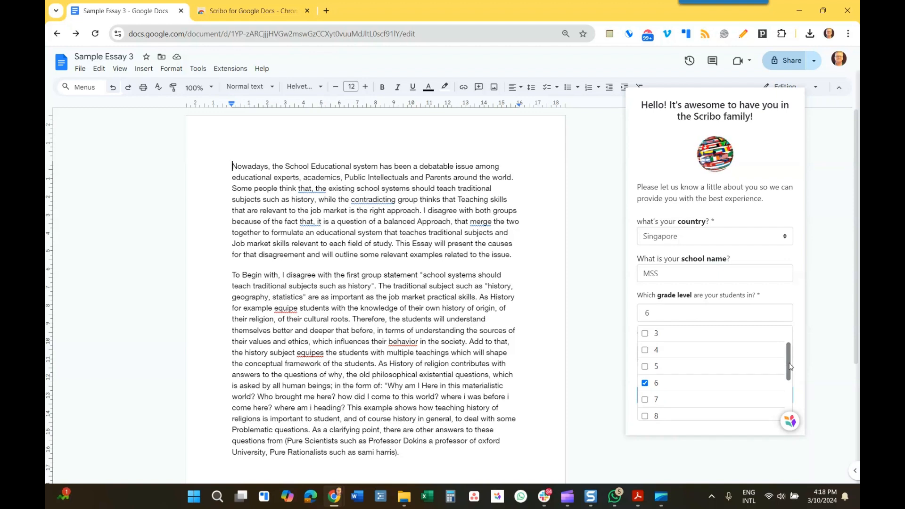
pyautogui.click(725, 314)
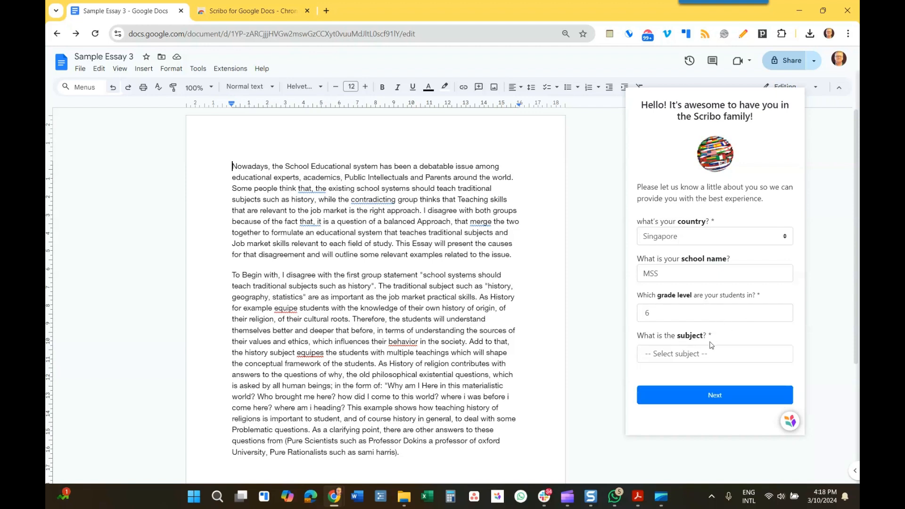
pyautogui.click(703, 359)
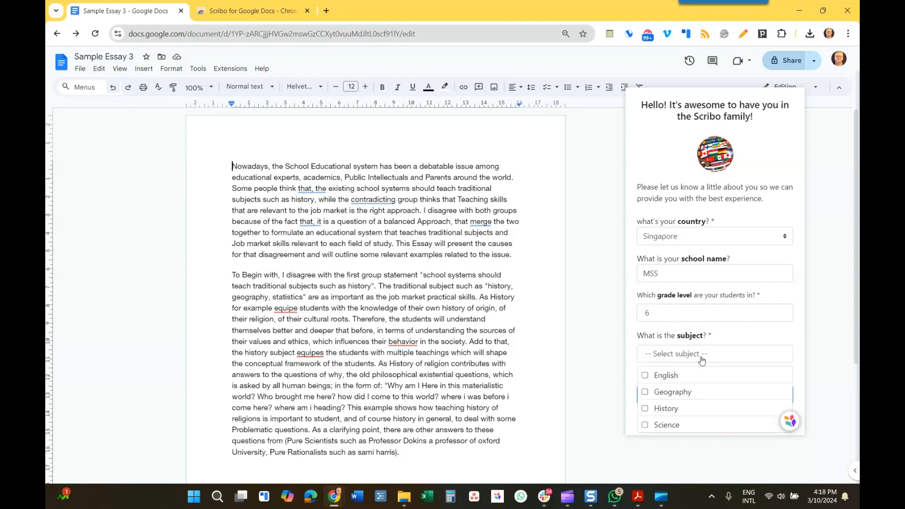
pyautogui.click(645, 375)
pyautogui.click(726, 355)
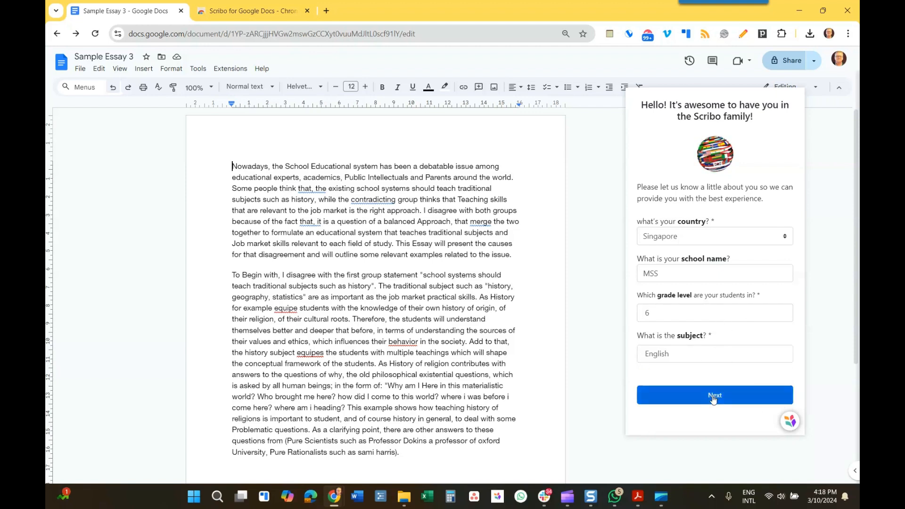
pyautogui.click(715, 399)
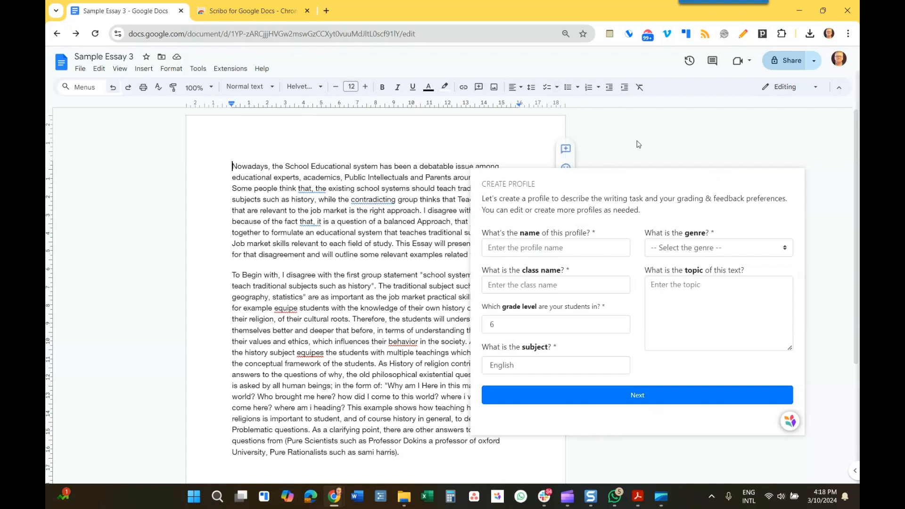
# - Create the Informative Essay profile for class 6TE with genre Informative and topic "School systems should teach traditional subjects such as history. Do you agree or disagree?"
pyautogui.click(533, 243)
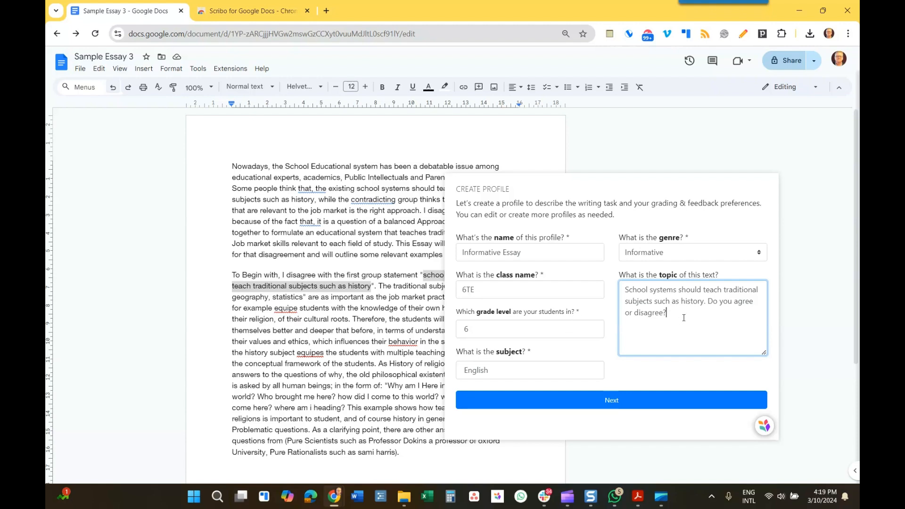
pyautogui.moveTo(687, 314); pyautogui.dragTo(609, 287)
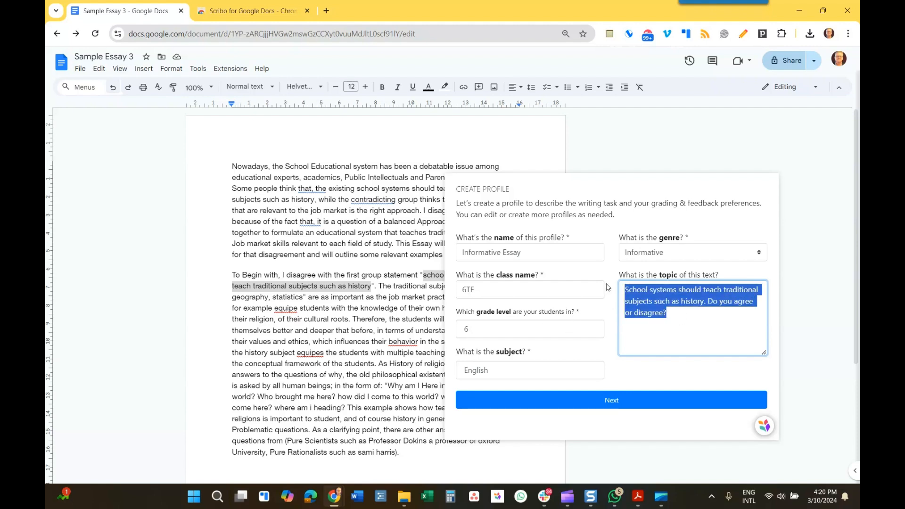
pyautogui.click(693, 321)
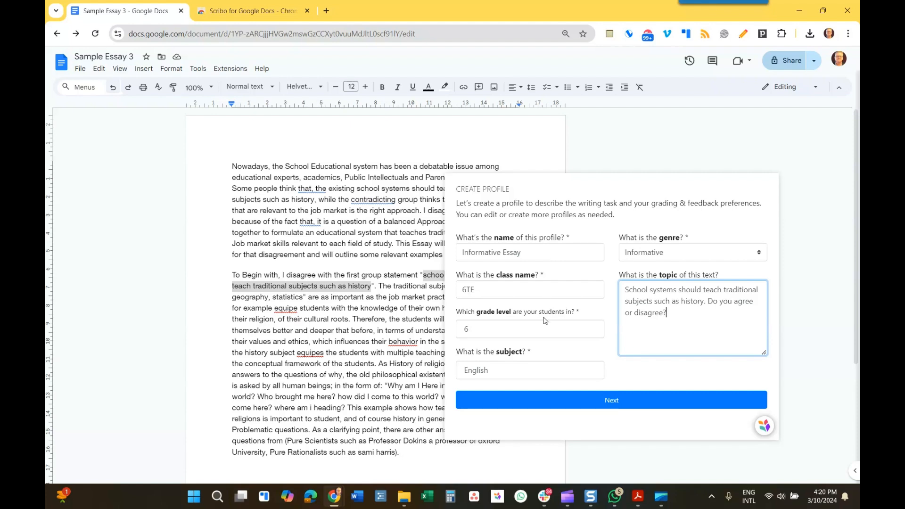
pyautogui.click(615, 404)
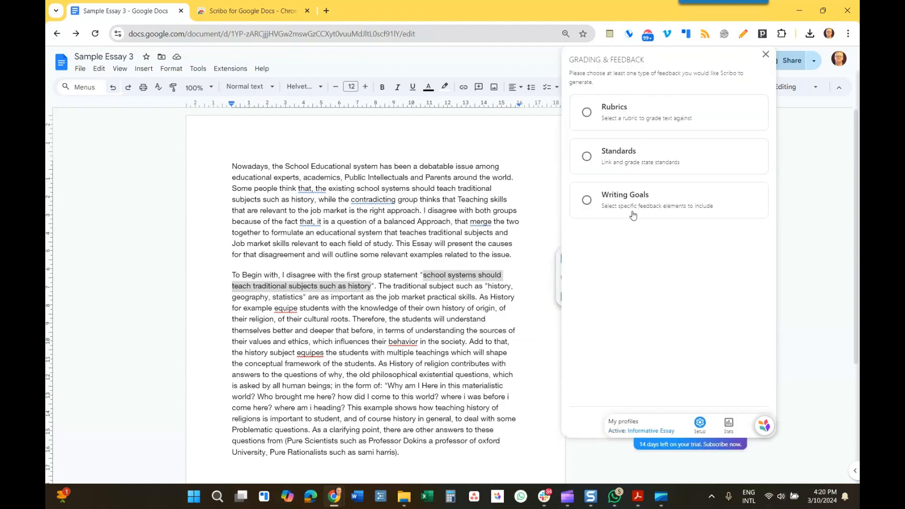
# - Enable Rubrics feedback, review the Rubric Library, and apply the UAE Descriptive Writing rubric for grading
pyautogui.click(639, 112)
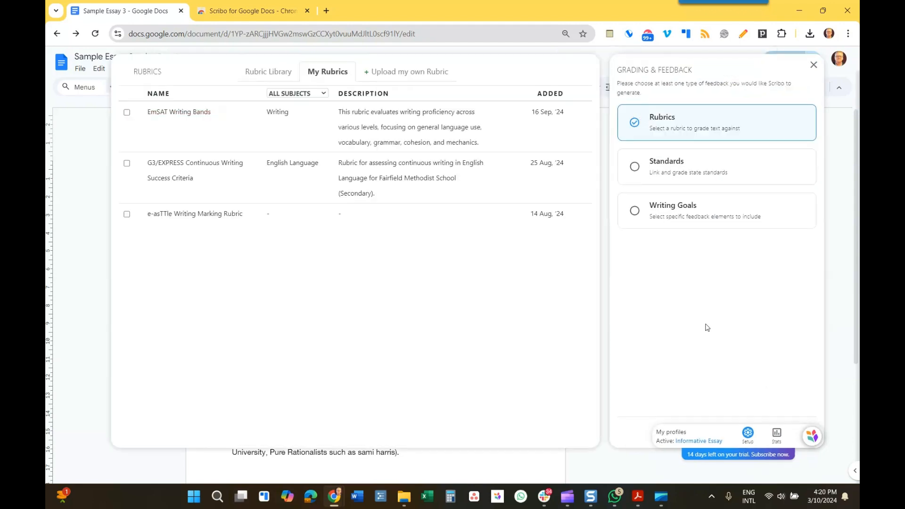
pyautogui.click(268, 72)
pyautogui.scroll(-5, 264, 353)
pyautogui.scroll(10, 264, 353)
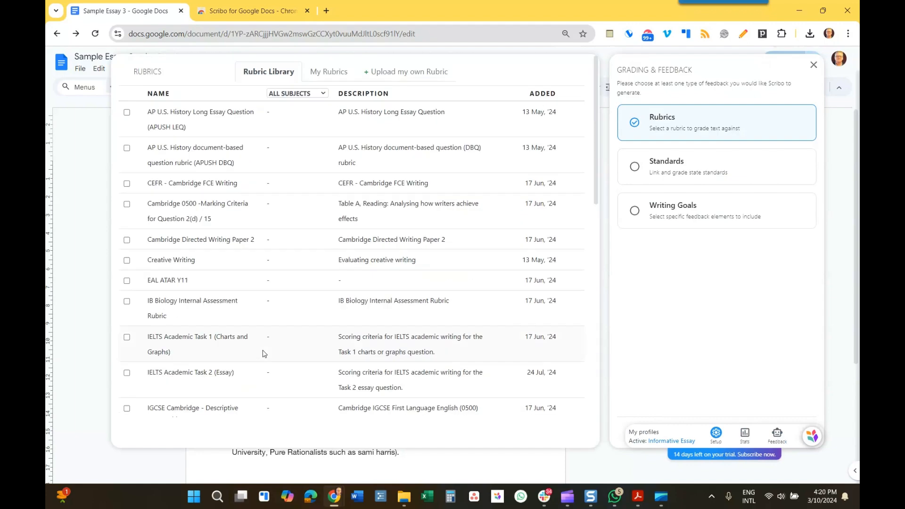
pyautogui.scroll(-10, 265, 353)
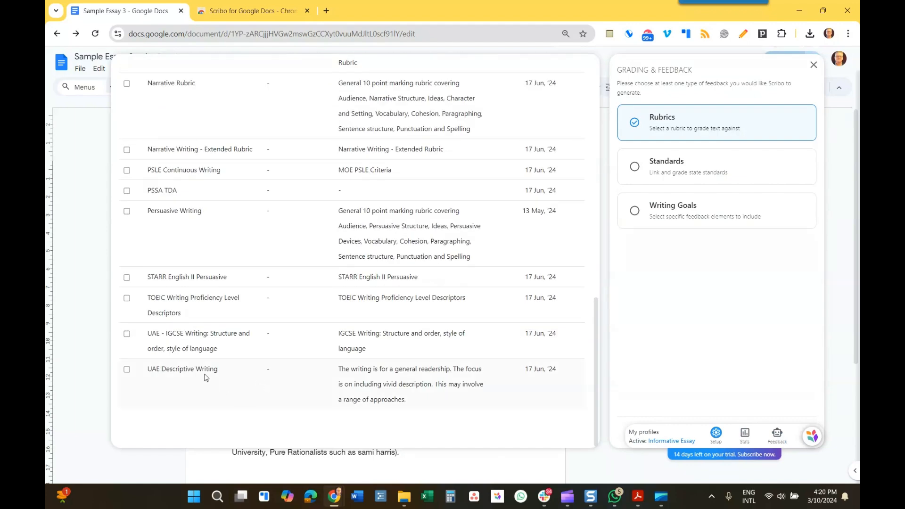
pyautogui.click(194, 373)
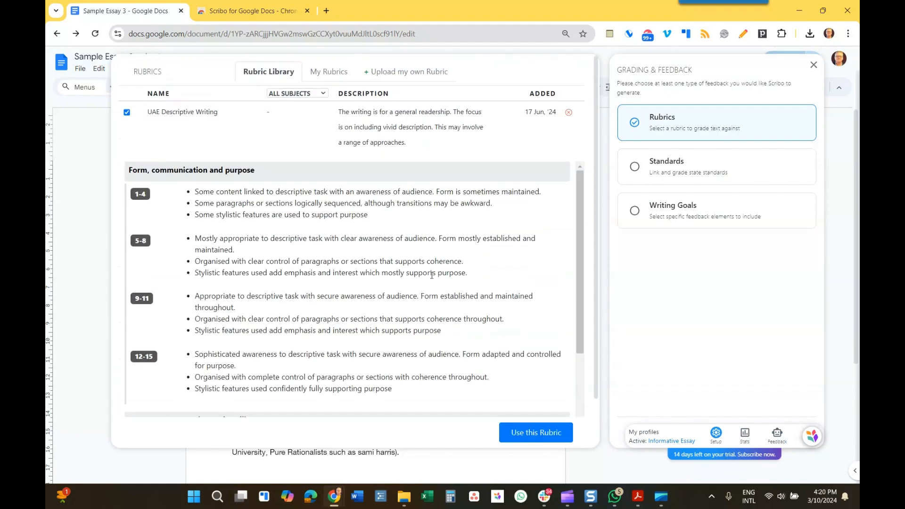
pyautogui.scroll(-3, 233, 304)
pyautogui.scroll(3, 232, 308)
pyautogui.click(526, 432)
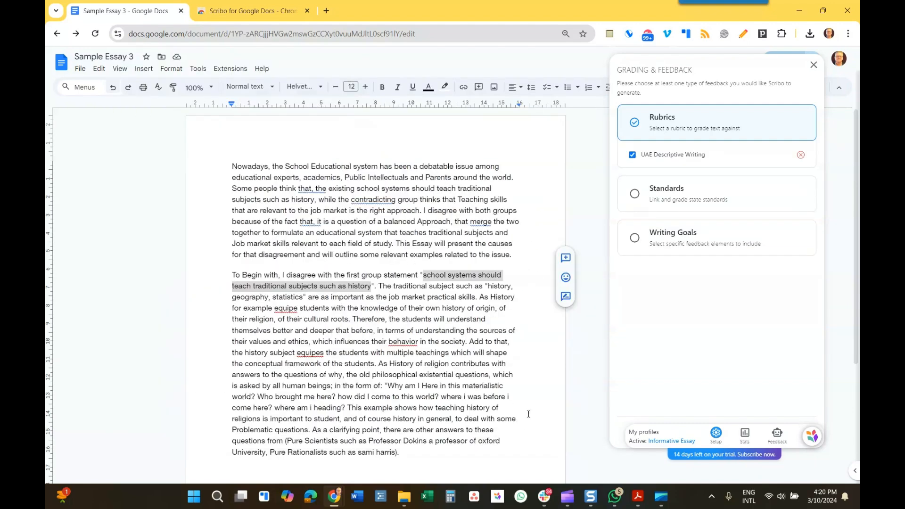
pyautogui.click(696, 135)
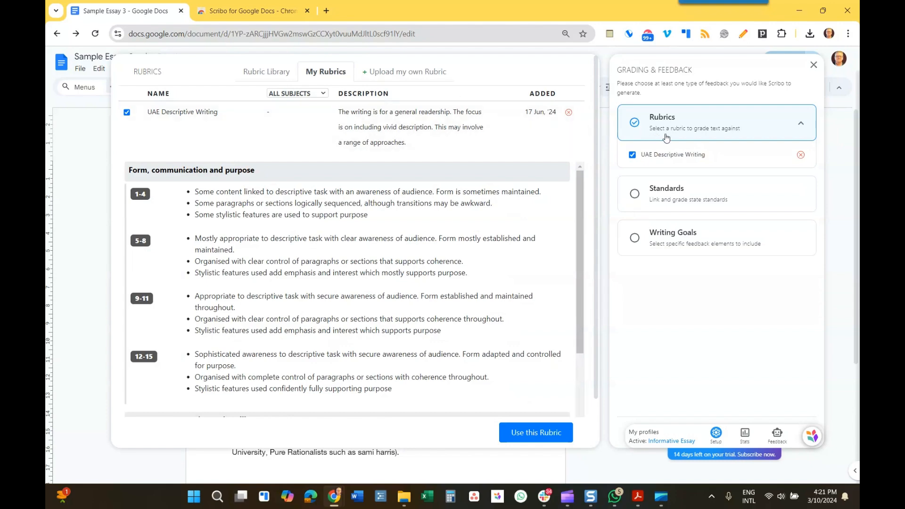
pyautogui.click(536, 432)
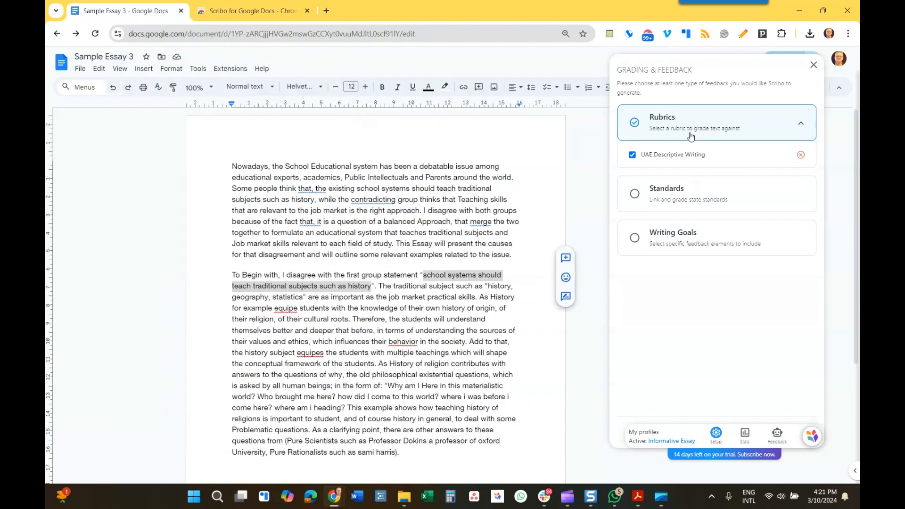
# - Enable Standards feedback and link the Common Core Language Arts grade 6 standards CCSS.ELA-Literacy.L.6.1.d, L.6.1.c and L.6.1.b
pyautogui.click(683, 196)
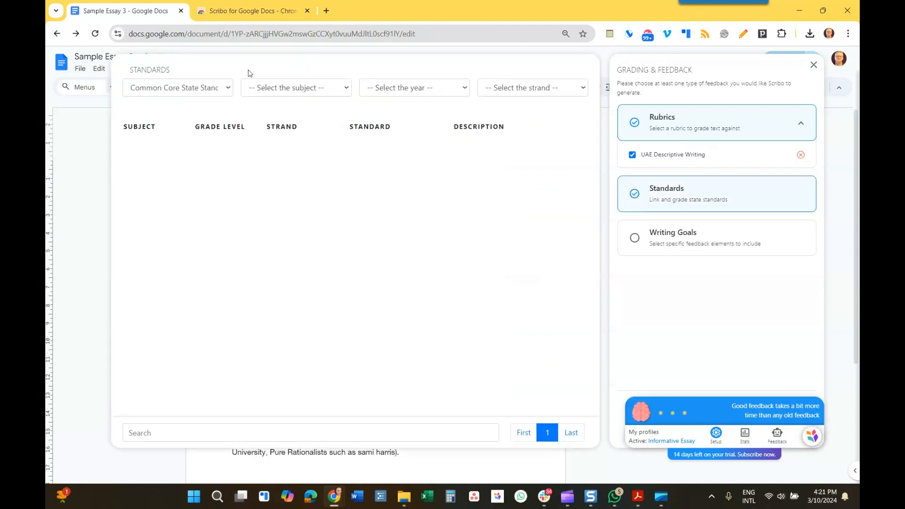
pyautogui.click(176, 87)
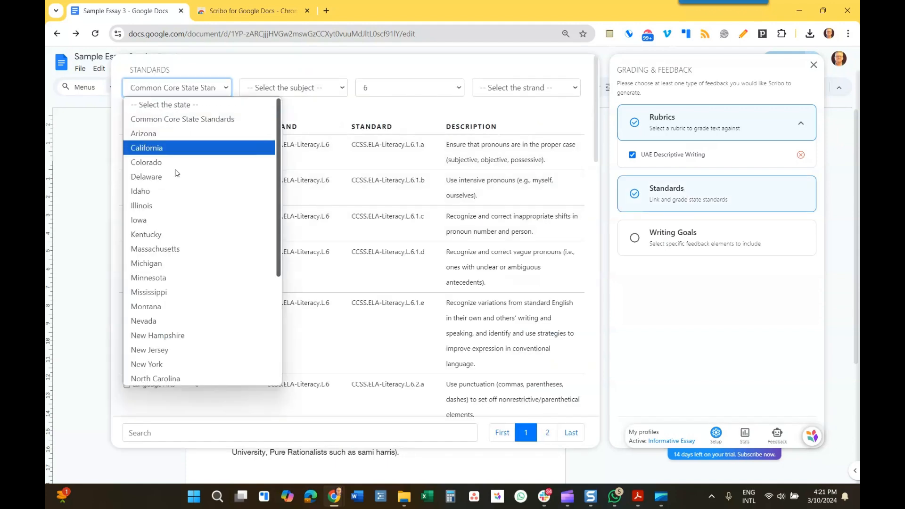
pyautogui.click(189, 119)
pyautogui.click(292, 87)
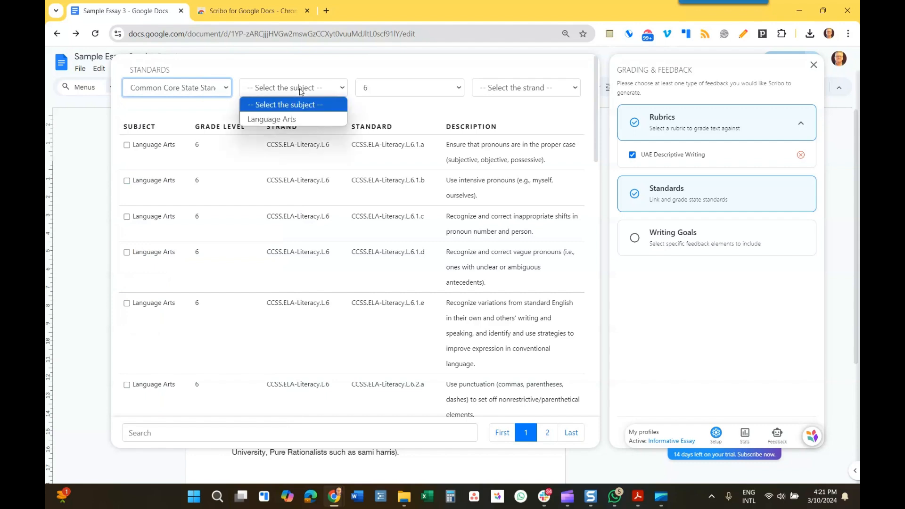
pyautogui.click(300, 121)
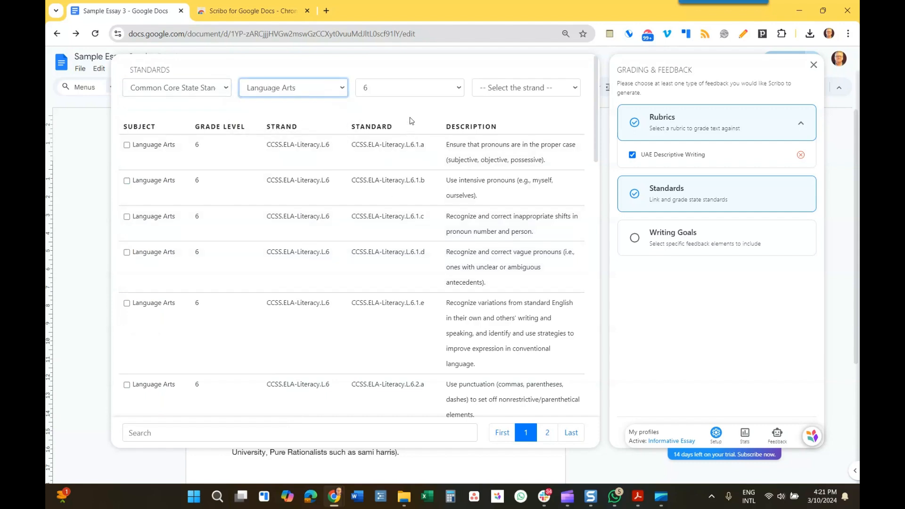
pyautogui.click(127, 253)
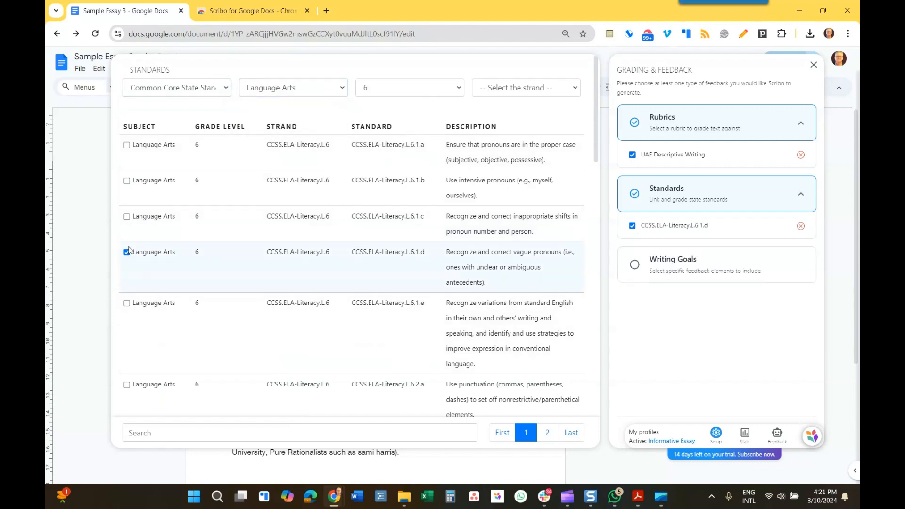
pyautogui.click(127, 217)
pyautogui.click(127, 180)
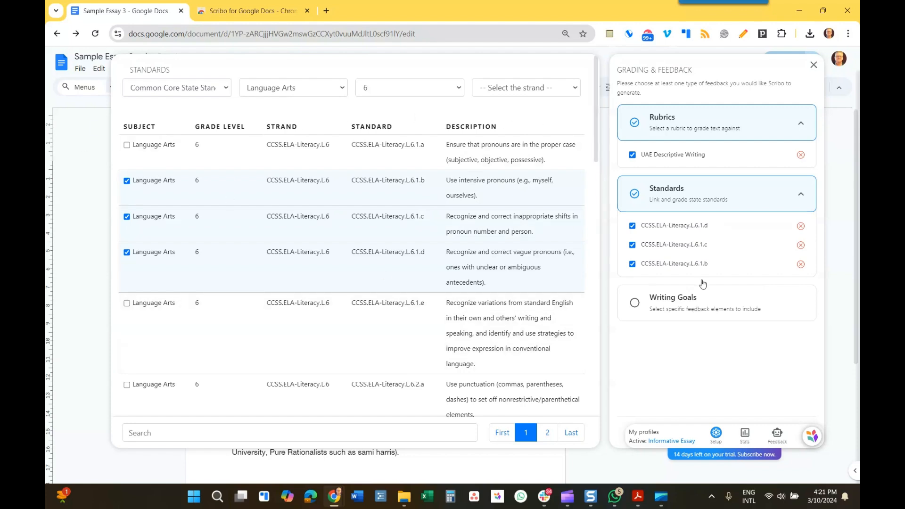
# - Enable Writing Goals and add the Overall Feedback goals Glow 'n Grow, 3 ways to improve, and Is the response on topic?
pyautogui.click(678, 308)
pyautogui.click(185, 84)
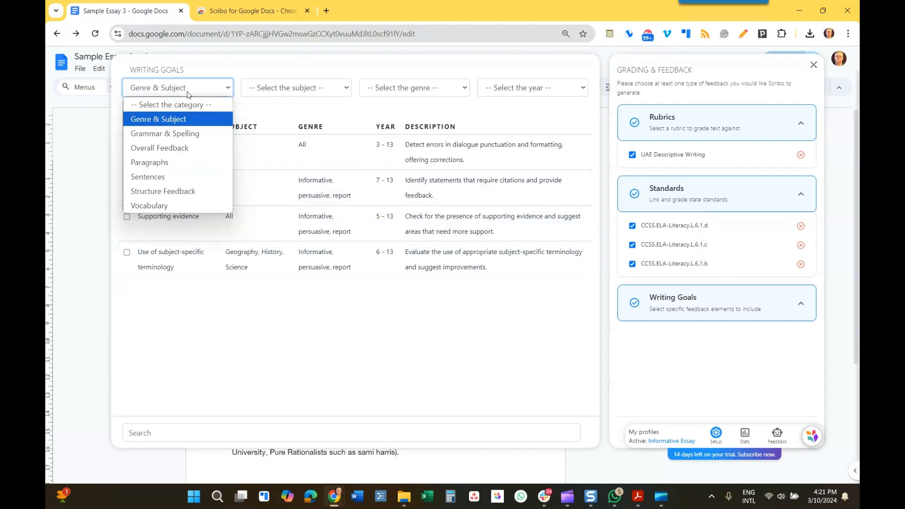
pyautogui.click(157, 153)
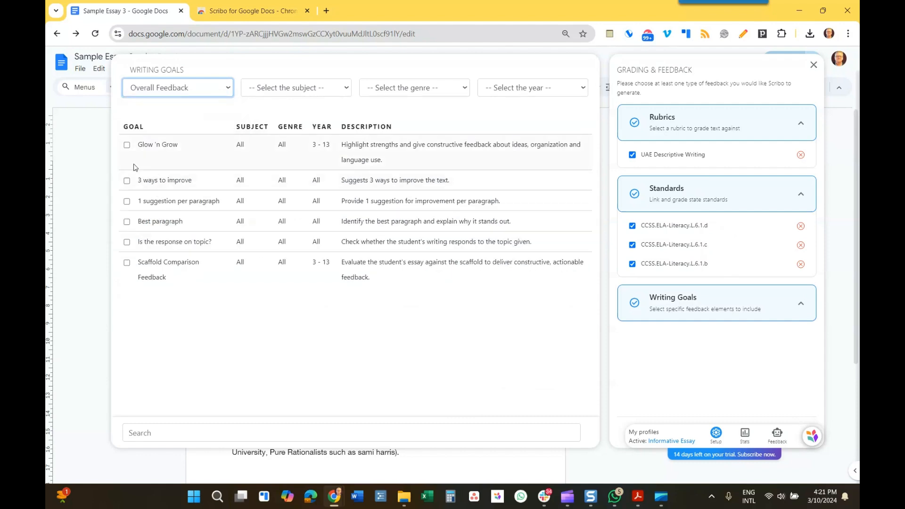
pyautogui.click(126, 145)
pyautogui.click(127, 181)
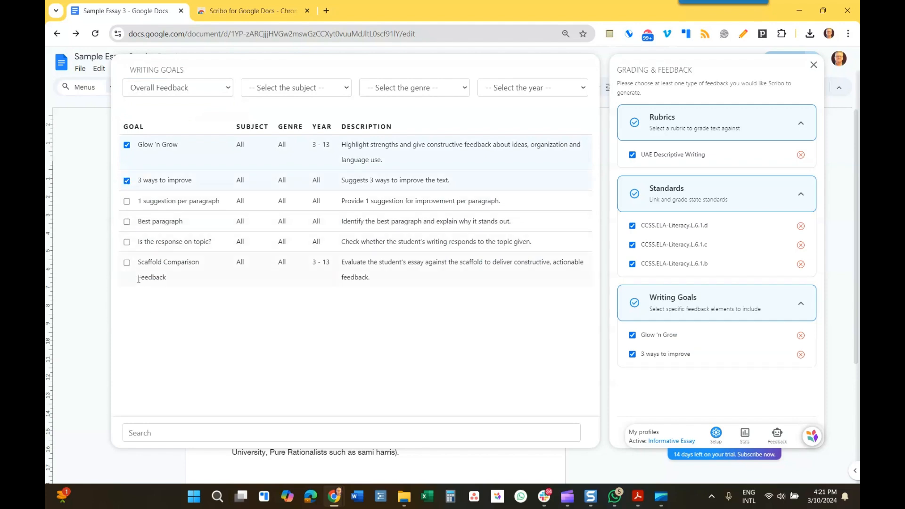
pyautogui.click(127, 242)
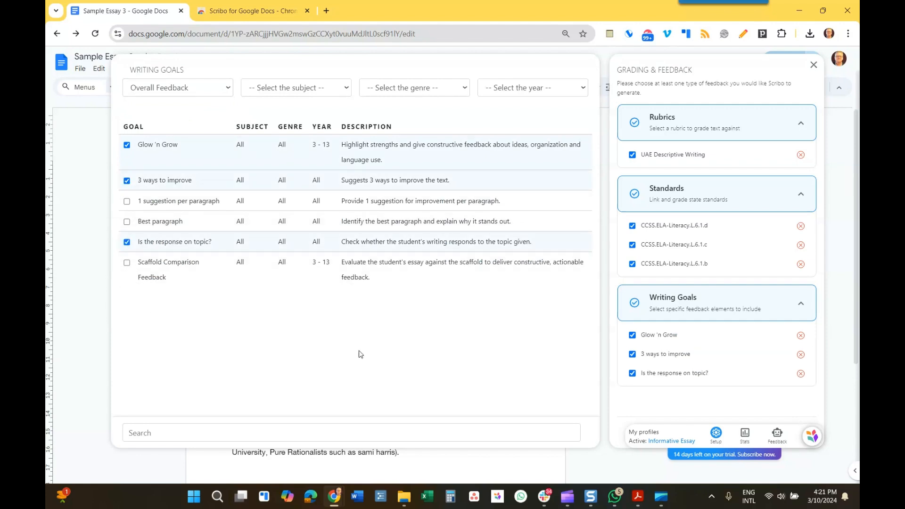
# - Look through the Vocabulary writing goals and review the rubric, standards and goals selected in the Informative Essay profile's setup
pyautogui.click(172, 92)
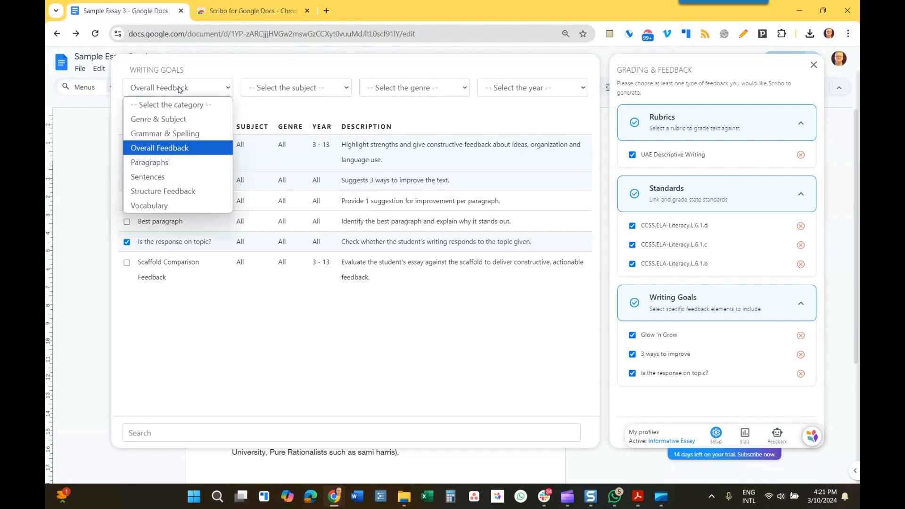
pyautogui.click(201, 209)
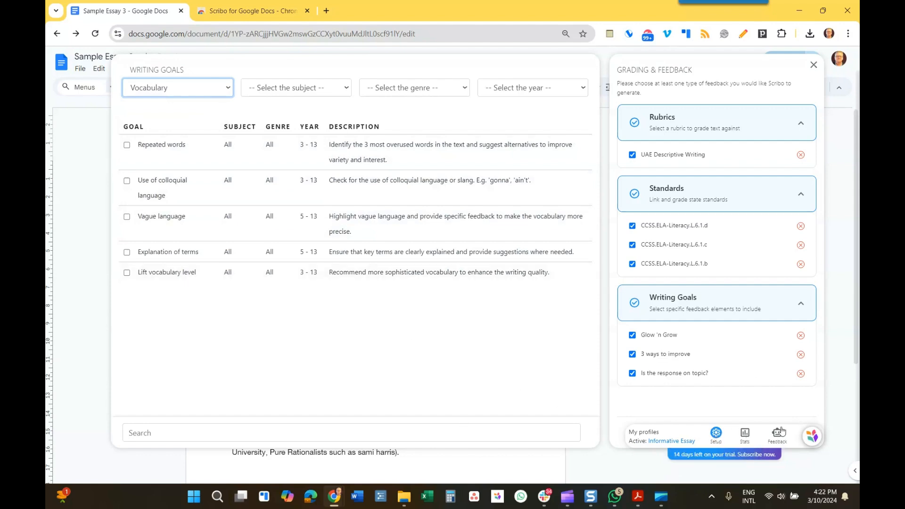
pyautogui.click(811, 437)
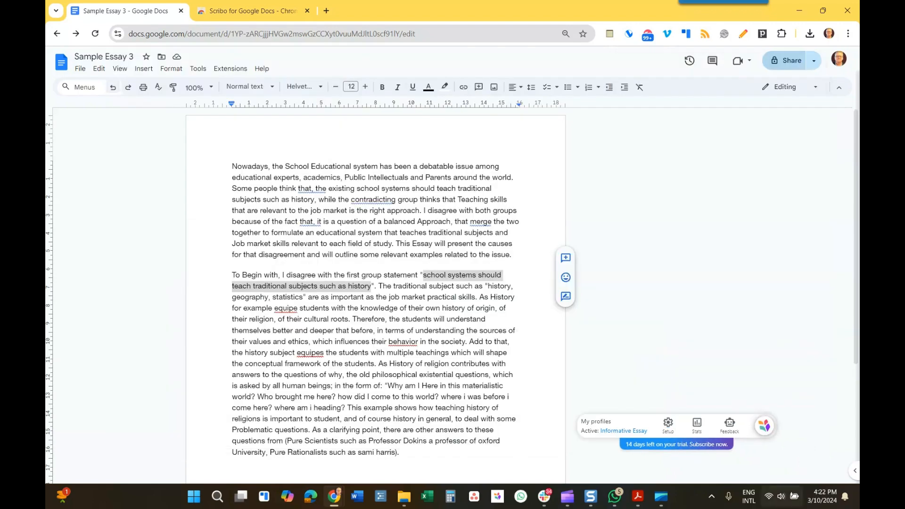
pyautogui.click(668, 423)
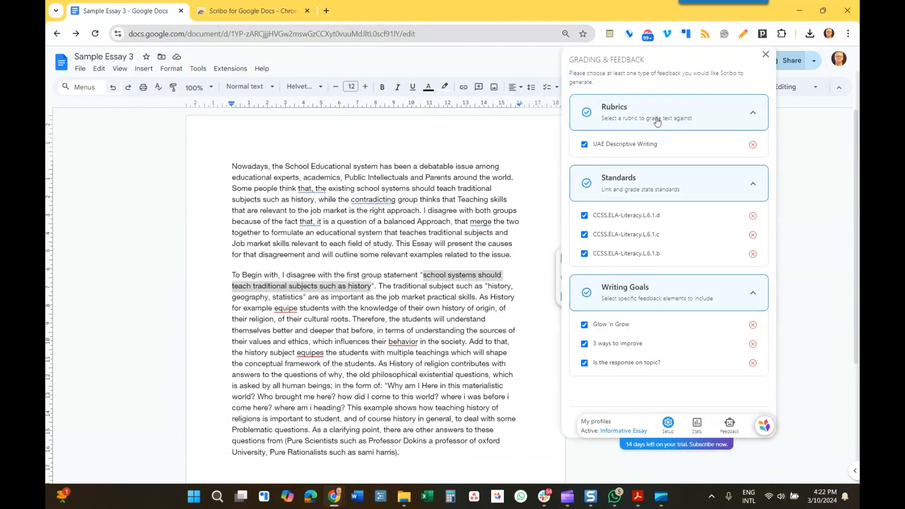
pyautogui.moveTo(766, 433); pyautogui.dragTo(821, 453)
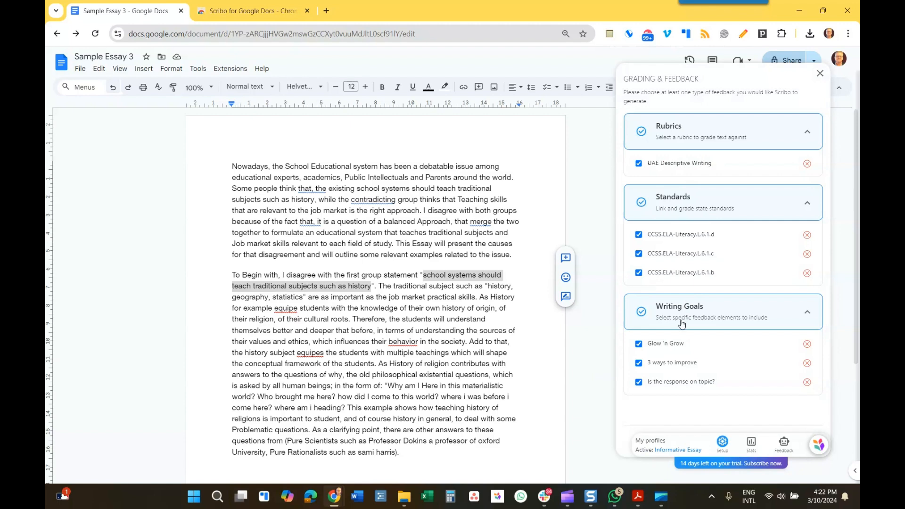
# - Run the AI feedback on the essay for Standards and for the UAE Descriptive Writing rubric
pyautogui.click(784, 446)
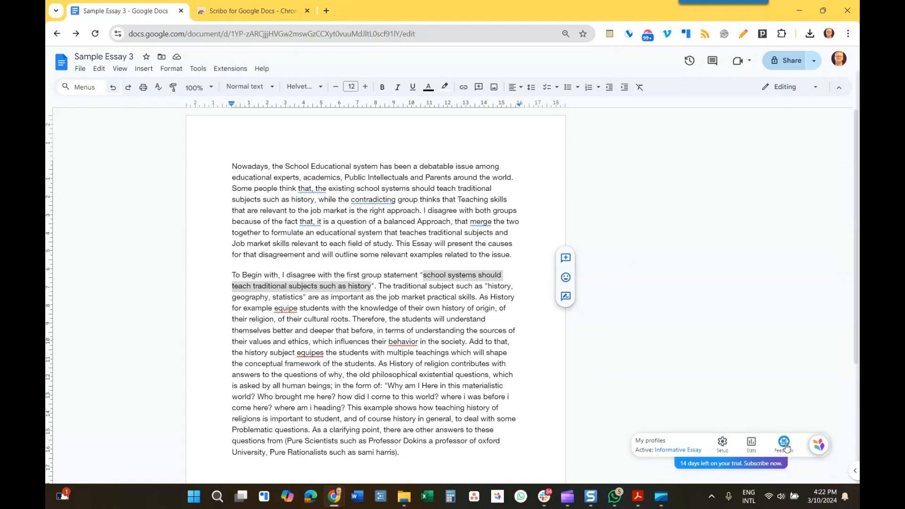
pyautogui.click(785, 447)
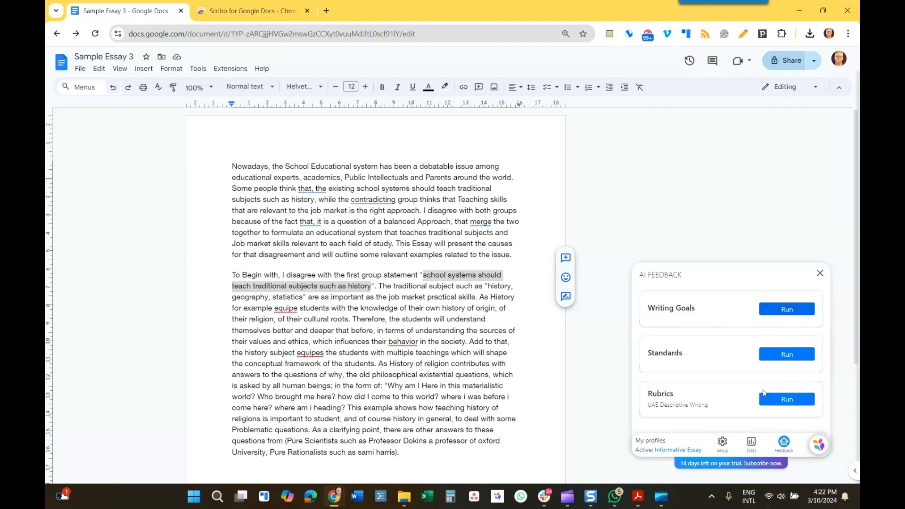
pyautogui.click(783, 358)
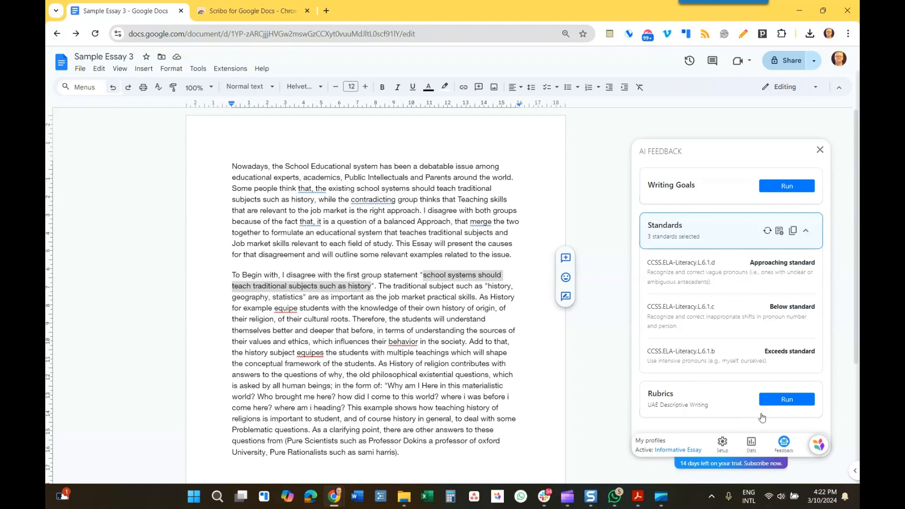
pyautogui.click(783, 400)
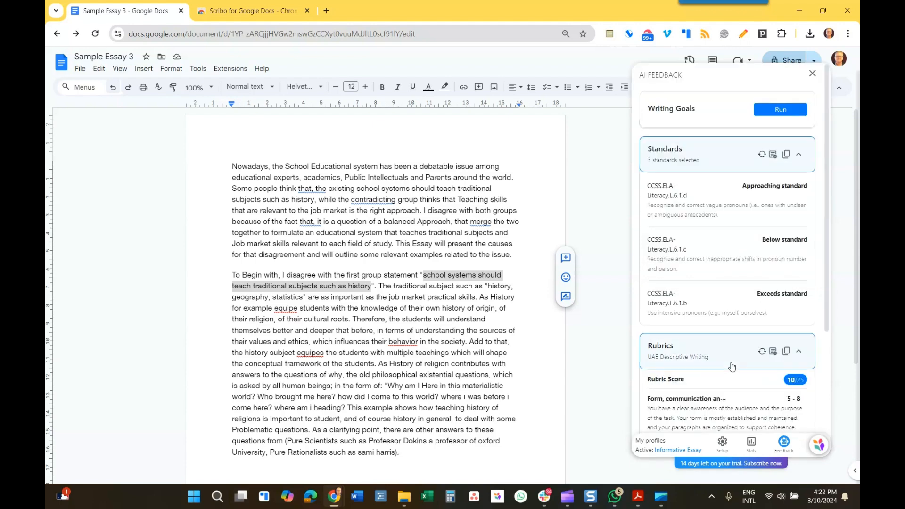
# - Open the rubric's Form, communication feedback for editing, check its score range choices, and save the entry
pyautogui.scroll(-4, 728, 391)
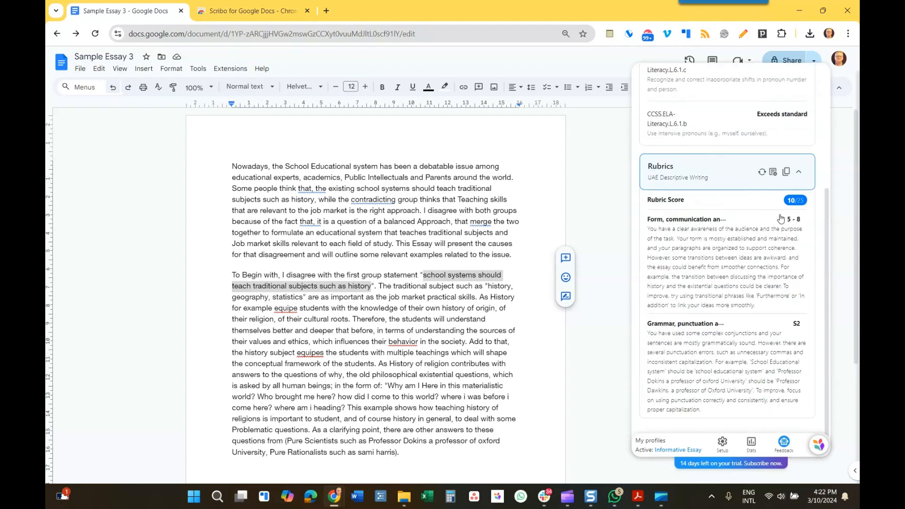
pyautogui.click(767, 247)
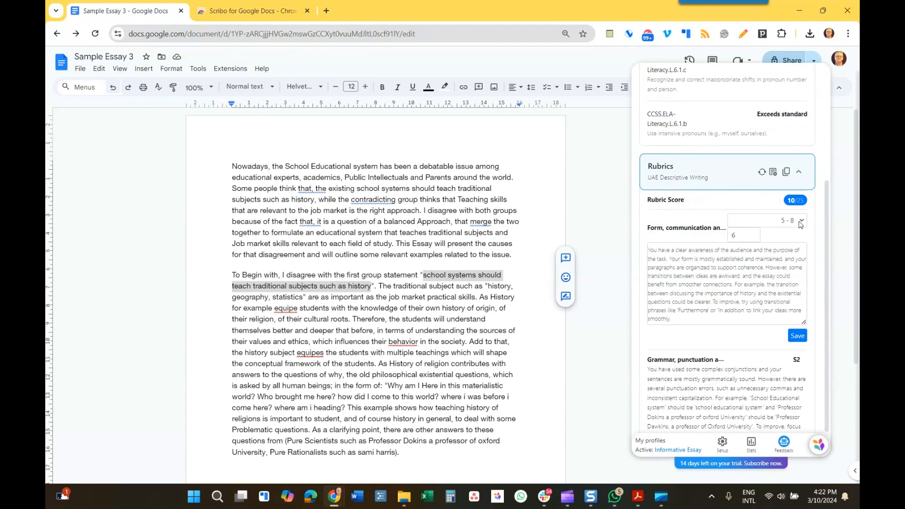
pyautogui.click(800, 222)
pyautogui.click(800, 221)
pyautogui.click(798, 336)
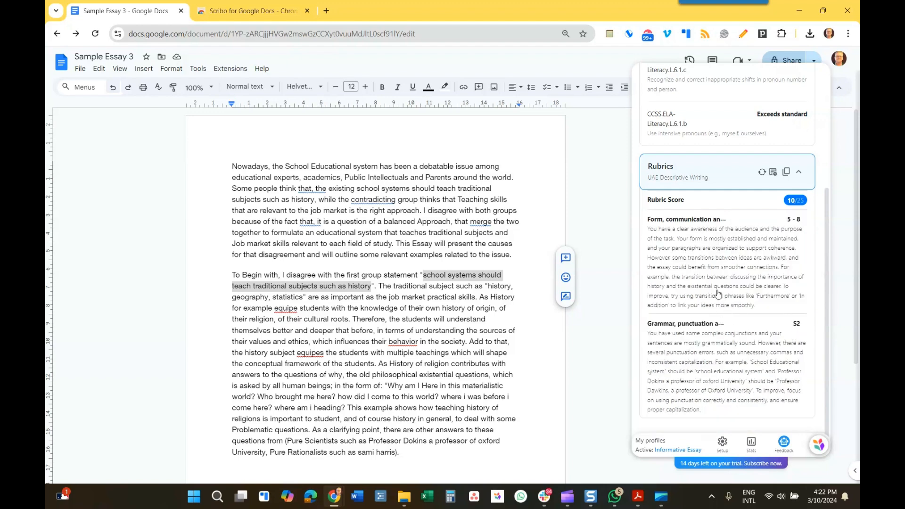
# - Run the Writing Goals feedback on the essay and move the Scribo widget clear of the document's comments
pyautogui.moveTo(819, 449); pyautogui.dragTo(789, 443)
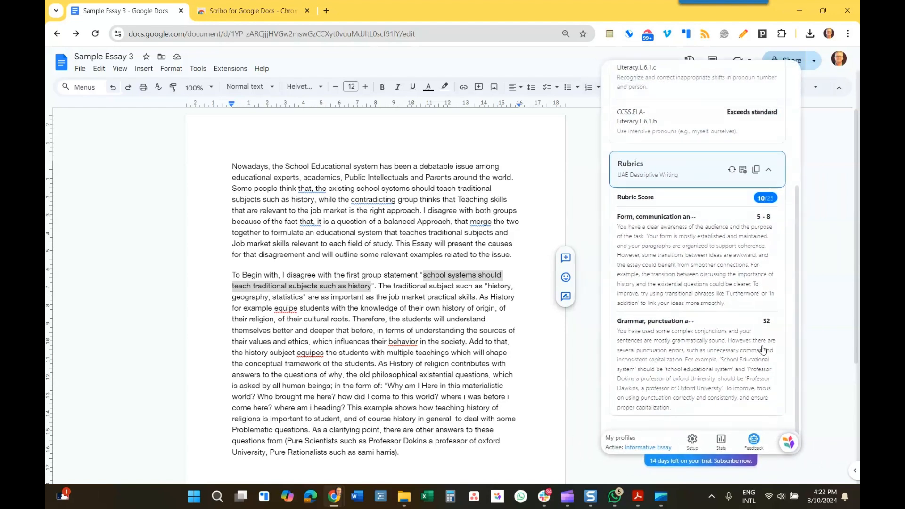
pyautogui.scroll(4, 764, 350)
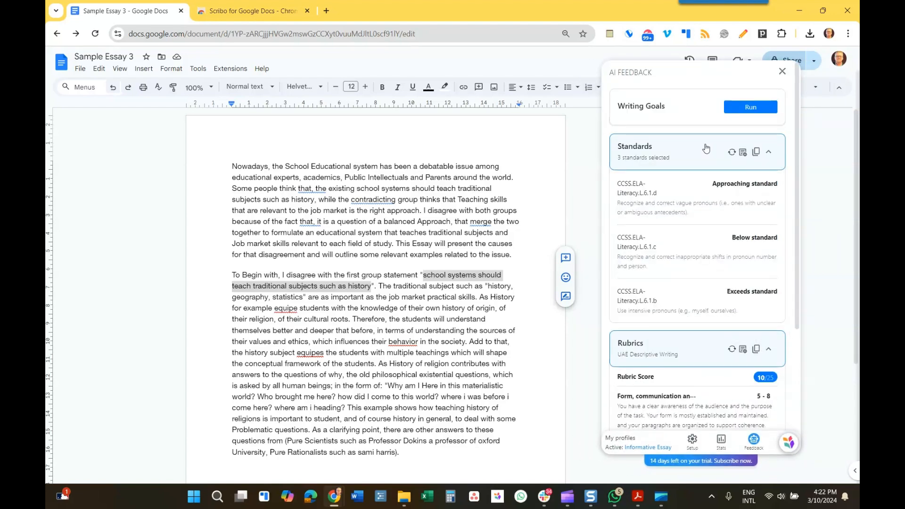
pyautogui.click(740, 111)
pyautogui.moveTo(736, 447); pyautogui.dragTo(258, 450)
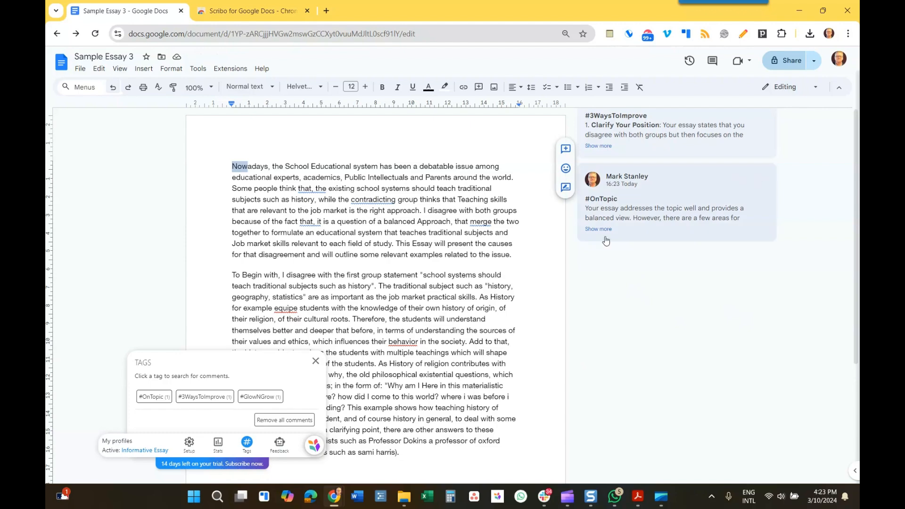
# - Filter the essay comments by the tags #3WaysToImprove, #OnTopic and #GlowNGrow, read the full feedback, and close the comments list
pyautogui.click(203, 396)
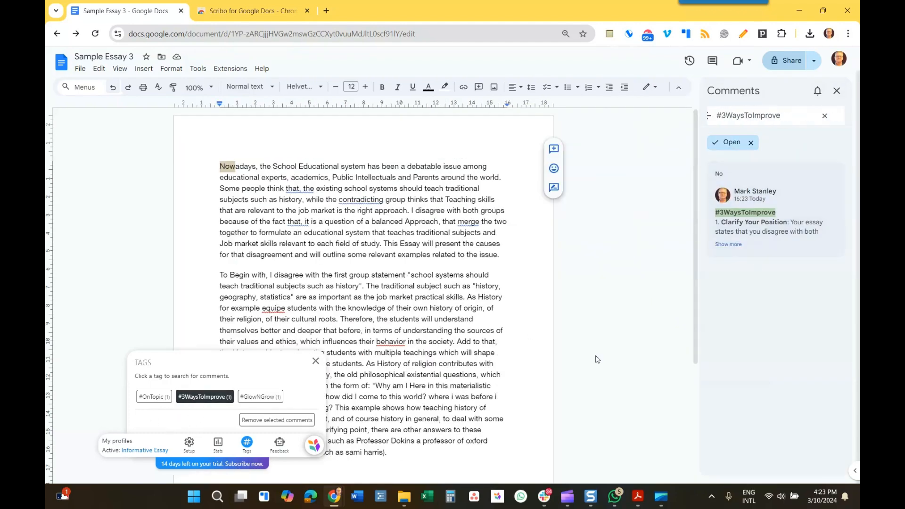
pyautogui.click(732, 245)
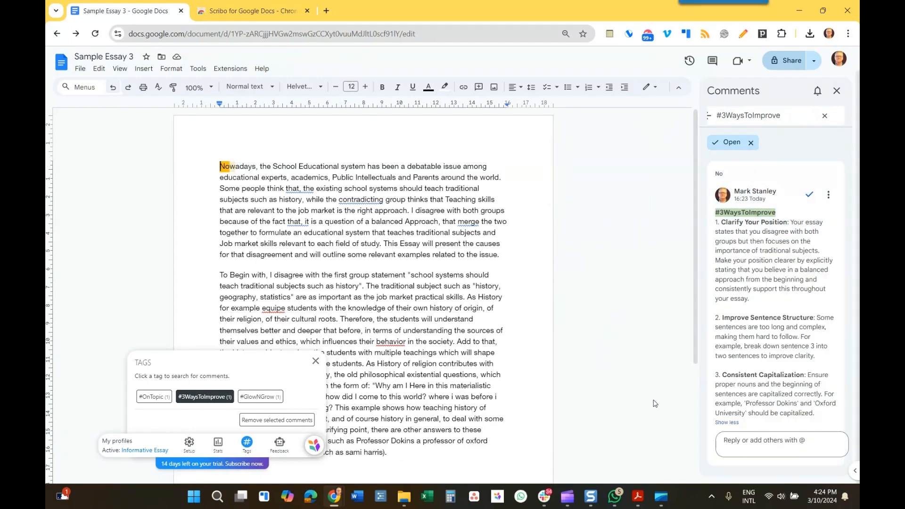
pyautogui.click(150, 398)
pyautogui.click(150, 397)
pyautogui.click(260, 397)
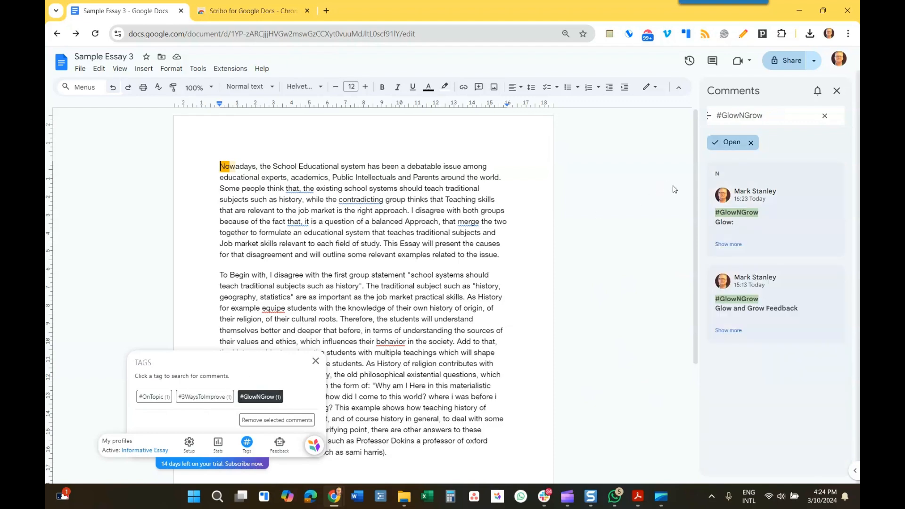
pyautogui.click(732, 218)
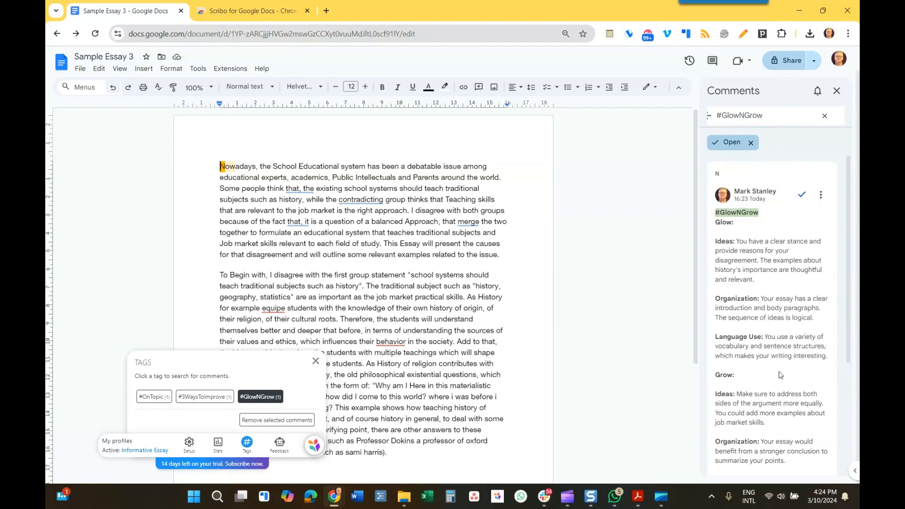
pyautogui.scroll(-3, 781, 375)
pyautogui.scroll(3, 749, 370)
pyautogui.click(837, 92)
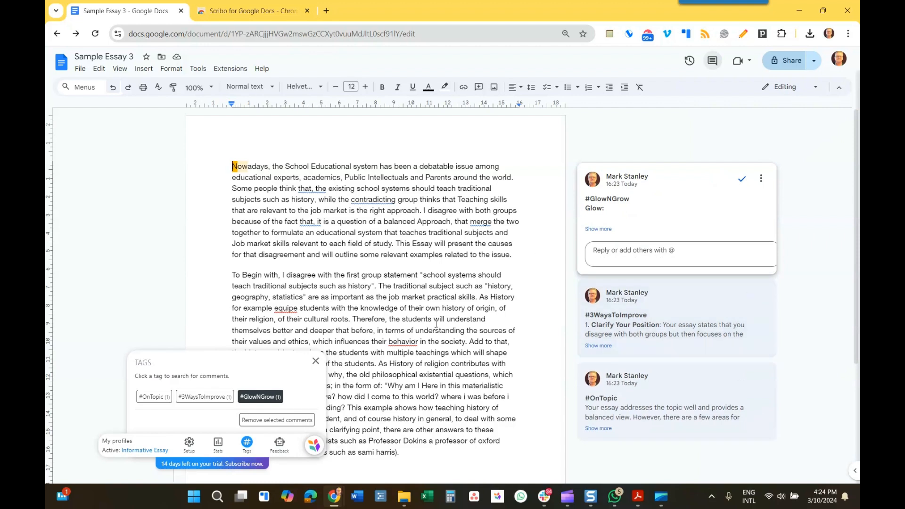
# - Add the TEEL Paragraph Structure goal from the Structure Feedback category to the profile's Writing Goals
pyautogui.click(190, 445)
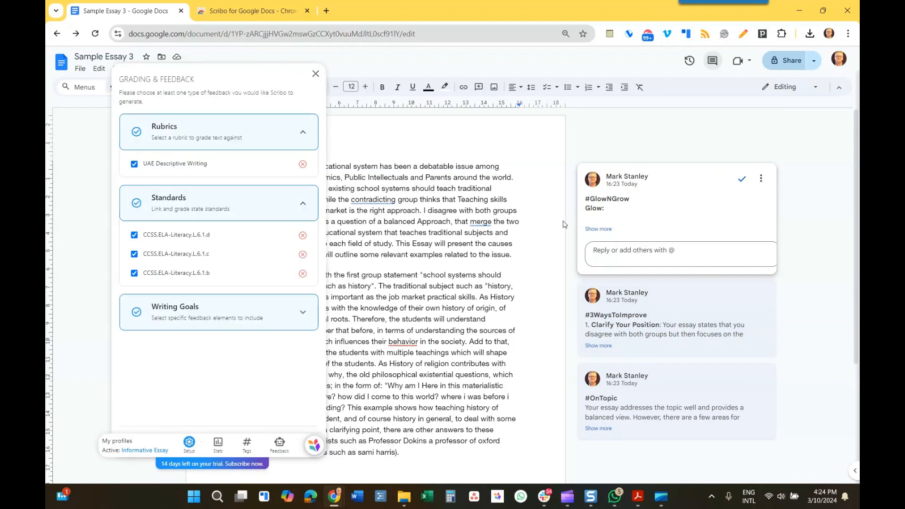
pyautogui.click(193, 313)
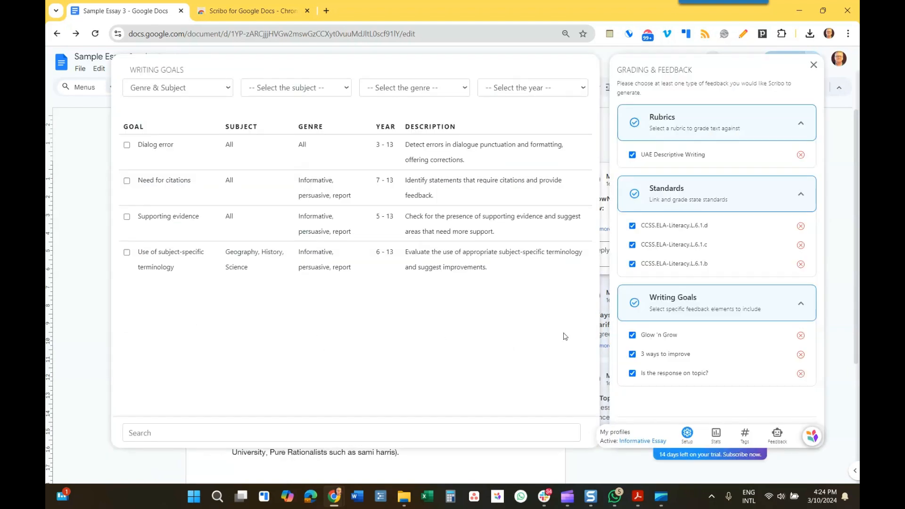
pyautogui.click(202, 93)
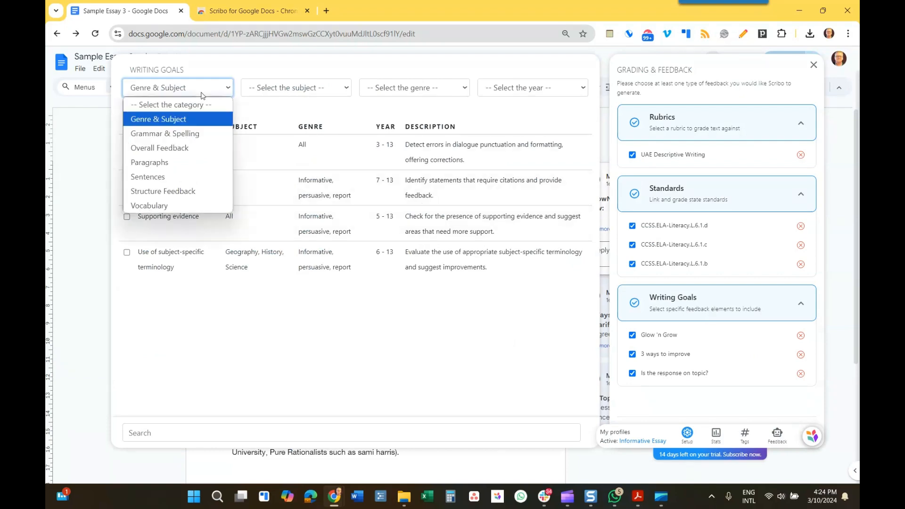
pyautogui.click(178, 190)
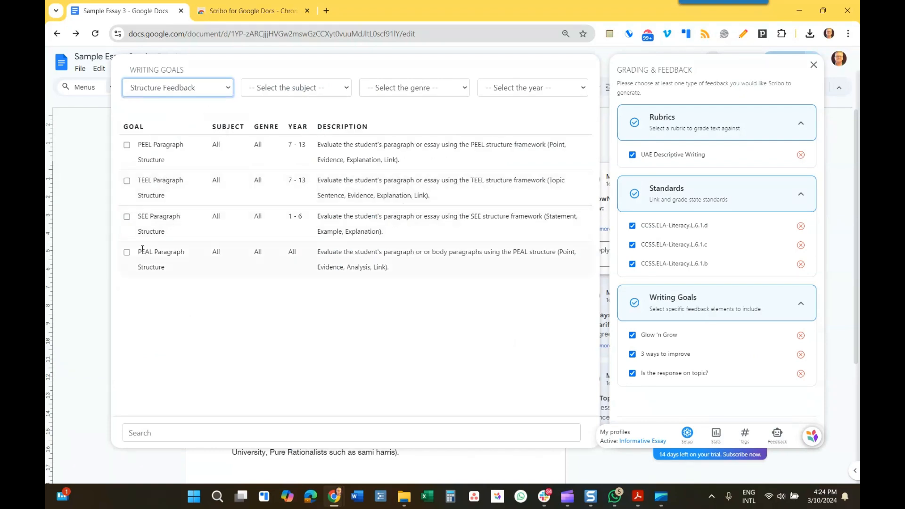
pyautogui.click(127, 181)
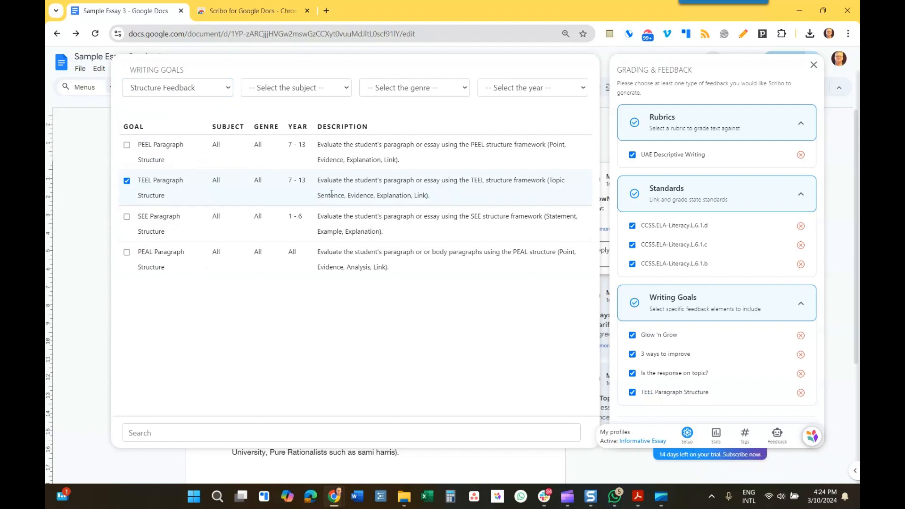
# - Check the essay's AI feedback with the Writing Goals section collapsed, and close the feedback view
pyautogui.click(775, 442)
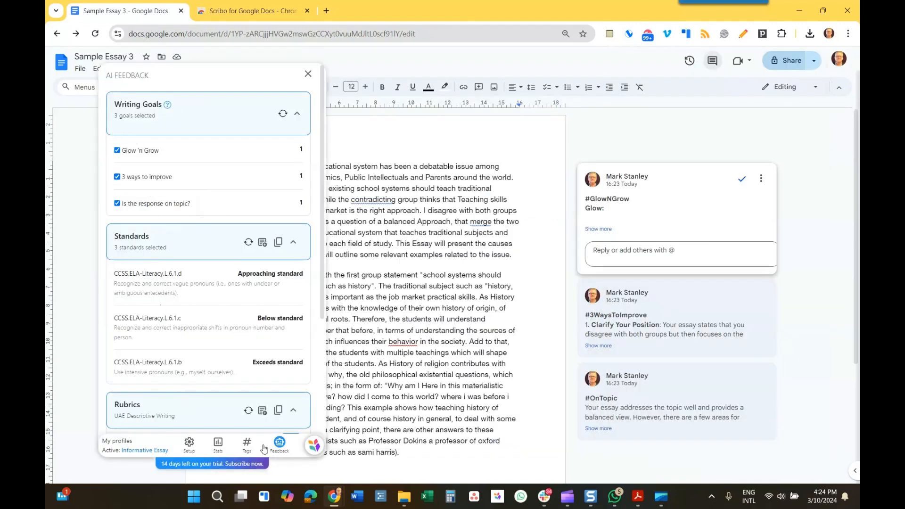
pyautogui.click(372, 241)
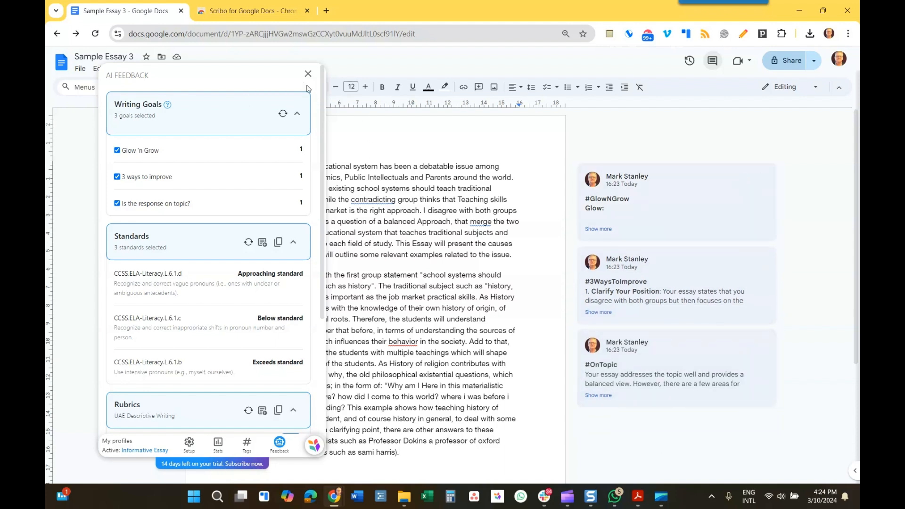
pyautogui.click(299, 115)
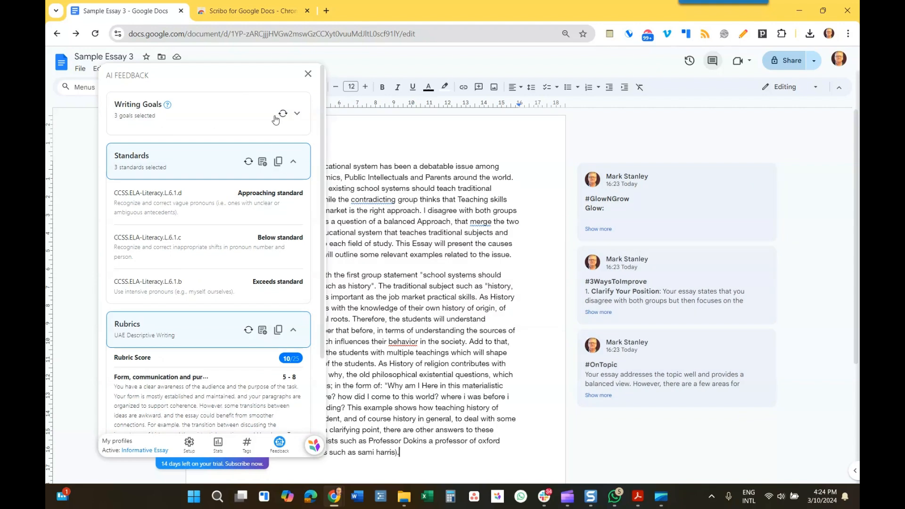
pyautogui.click(309, 75)
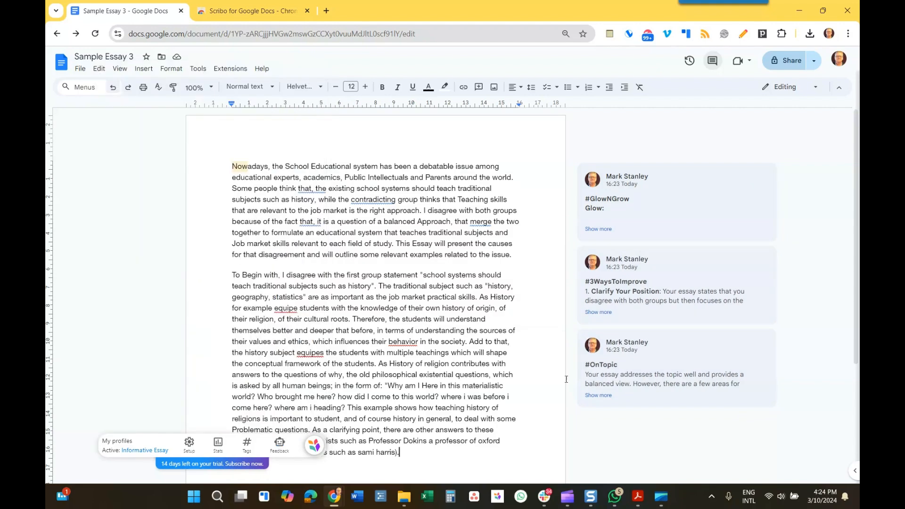
# - Review the essay's writing stats, from word counts and vocabulary through sentence types to readability
pyautogui.click(218, 444)
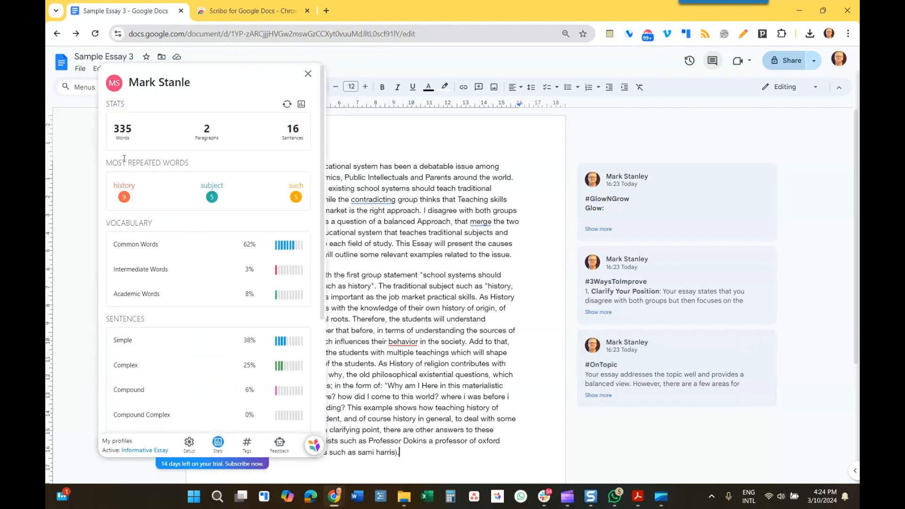
pyautogui.scroll(-4, 223, 359)
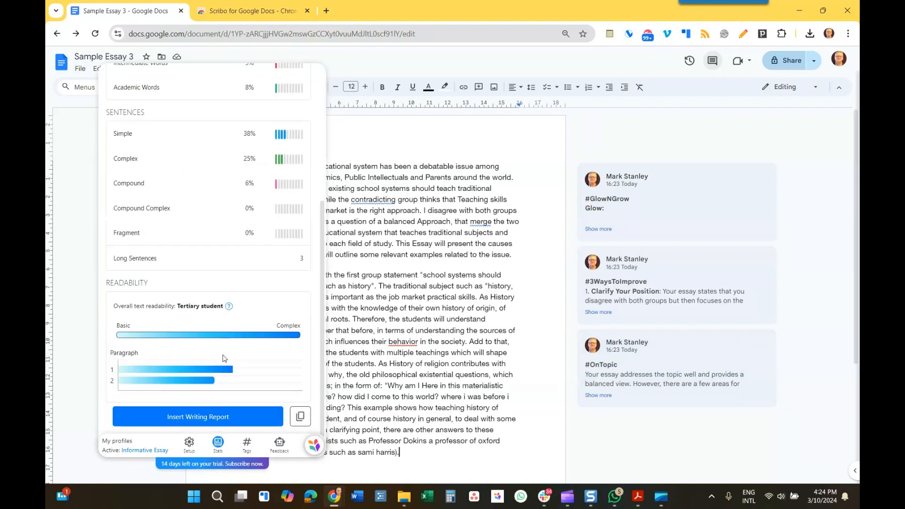
pyautogui.scroll(5, 223, 358)
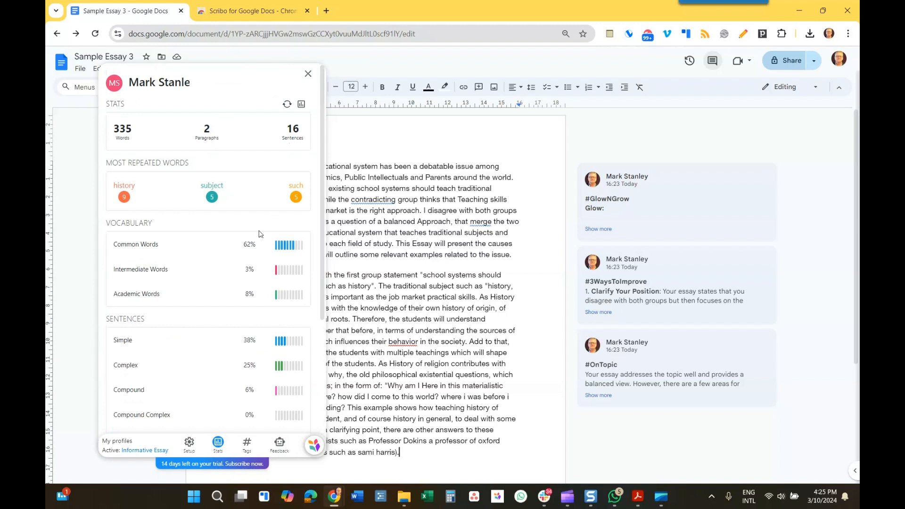
# - Open the Pronto report, review the Standards Report, and show student performances for the 3 ways to improve goal in the Writing Goals Report
pyautogui.click(302, 105)
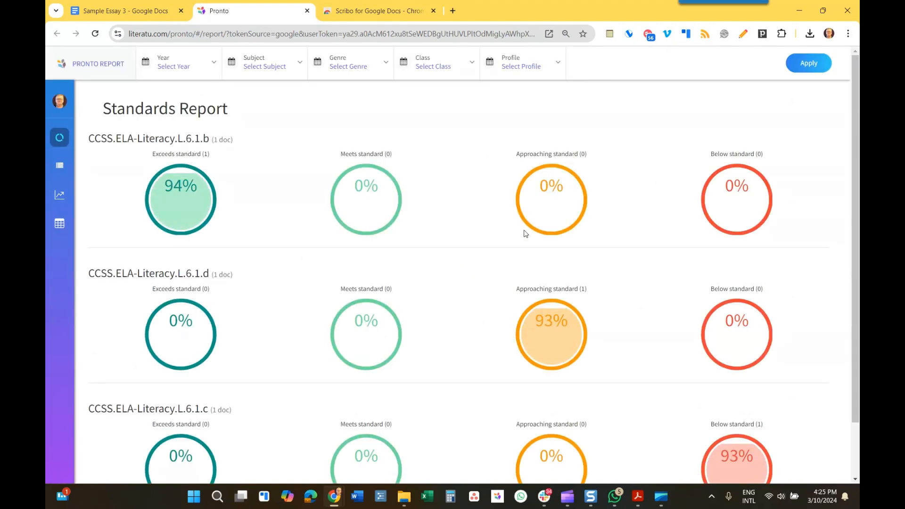
pyautogui.scroll(-2, 388, 329)
pyautogui.scroll(2, 207, 266)
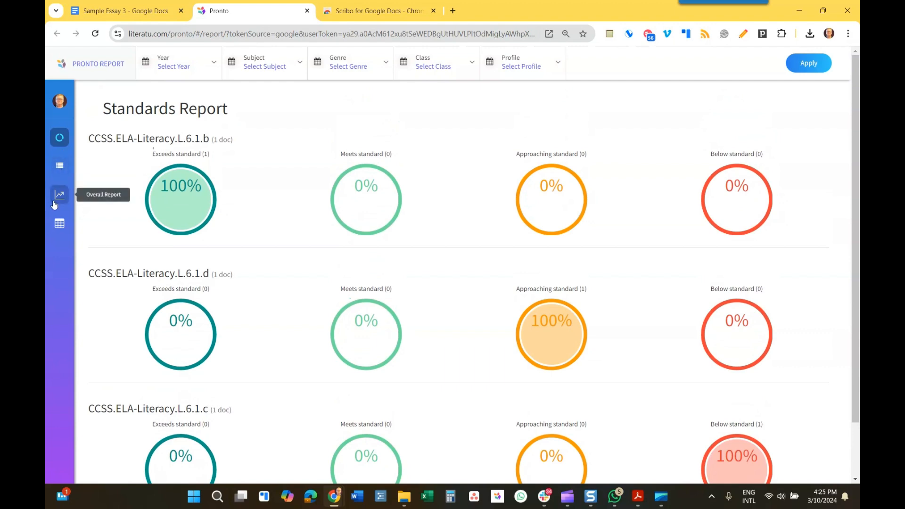
pyautogui.click(59, 165)
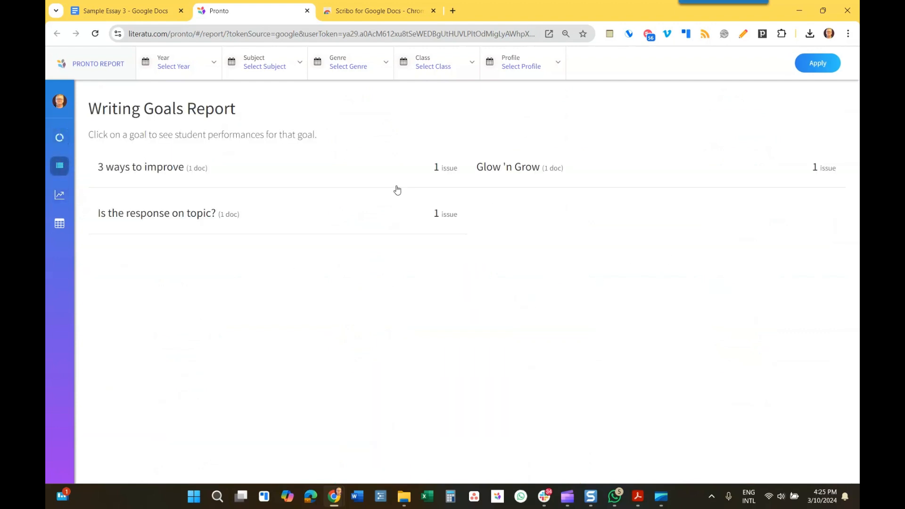
pyautogui.click(145, 171)
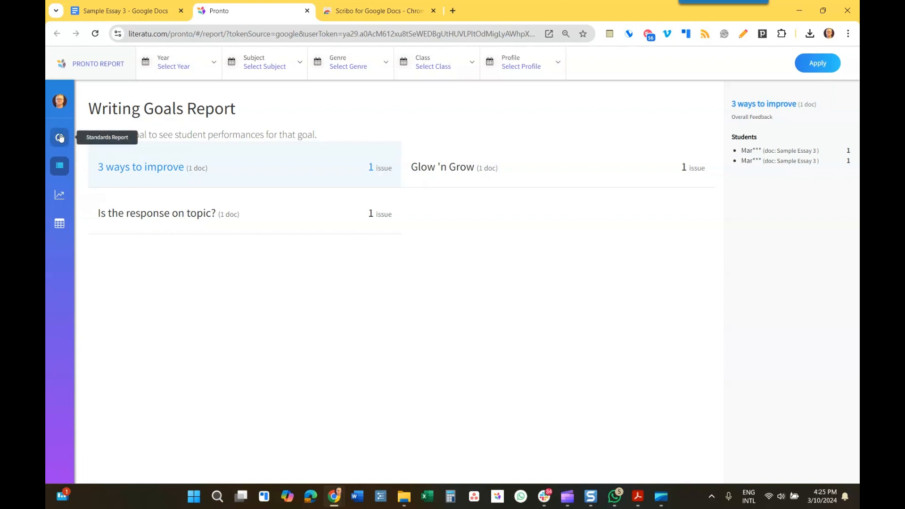
# - Return to the Sample Essay 3 document, close the stats, and move the Scribo widget clear of the essay text
pyautogui.click(158, 14)
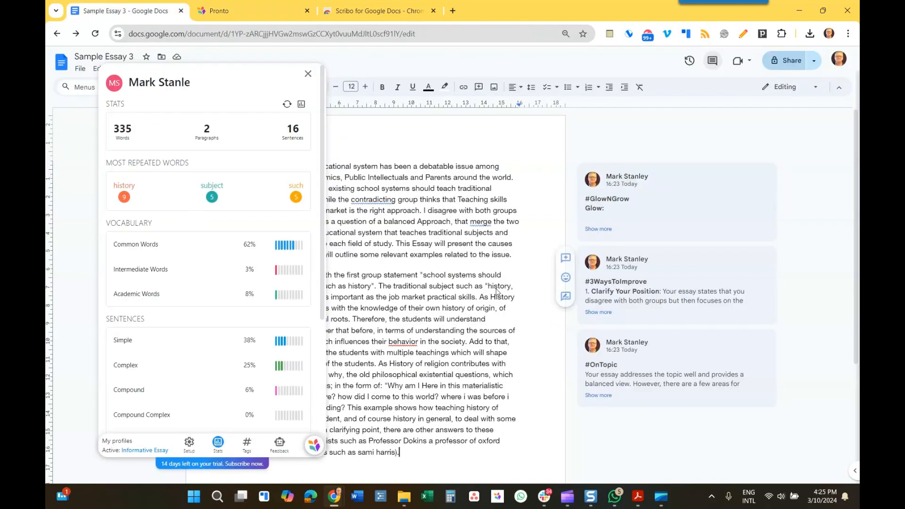
pyautogui.click(313, 446)
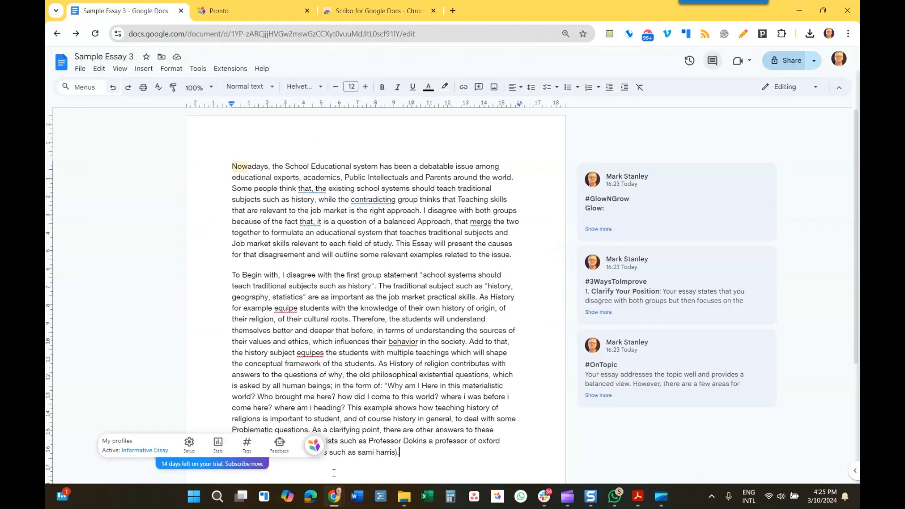
pyautogui.moveTo(317, 453); pyautogui.dragTo(800, 443)
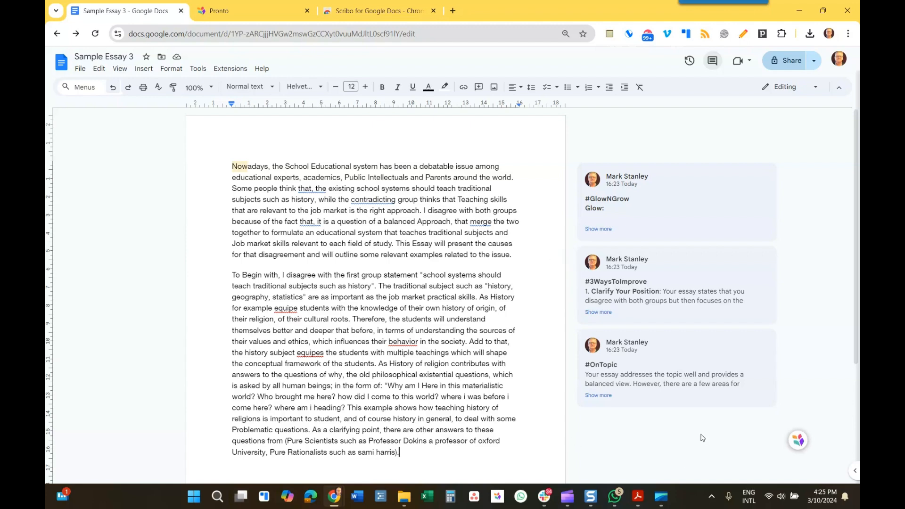